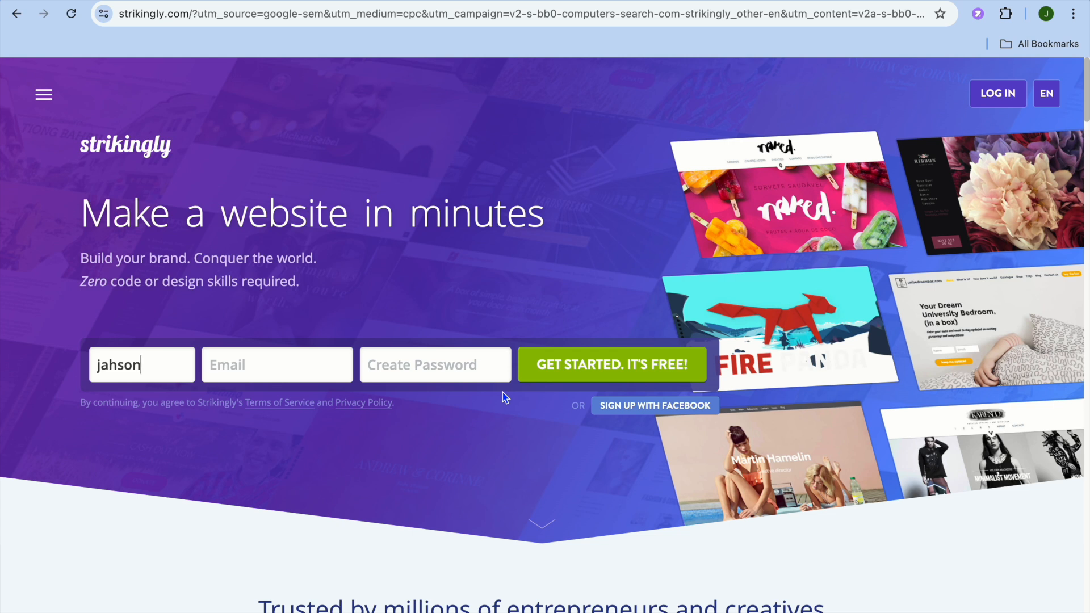
Fill in the sign-up form with a name, e-mail address and account password, and start the free account
click(249, 370)
right_click(250, 375)
click(277, 479)
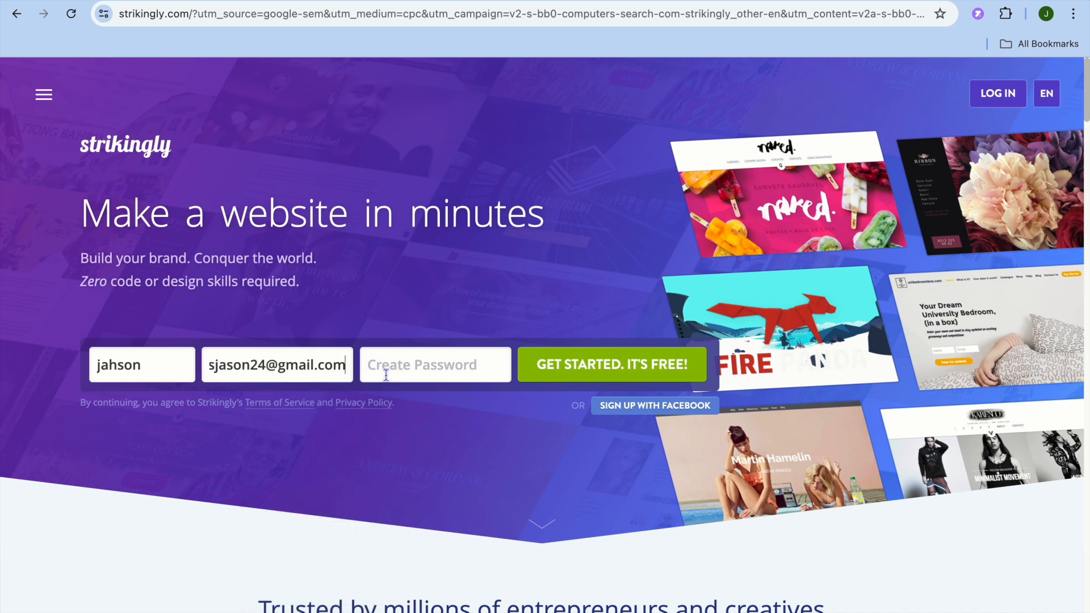
click(399, 361)
click(492, 413)
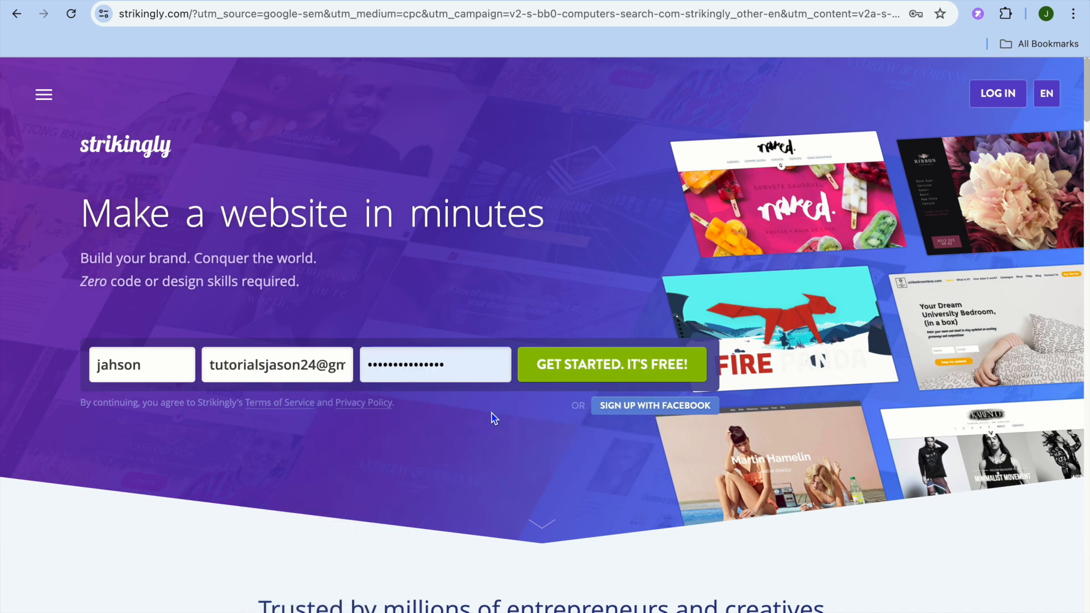
click(567, 379)
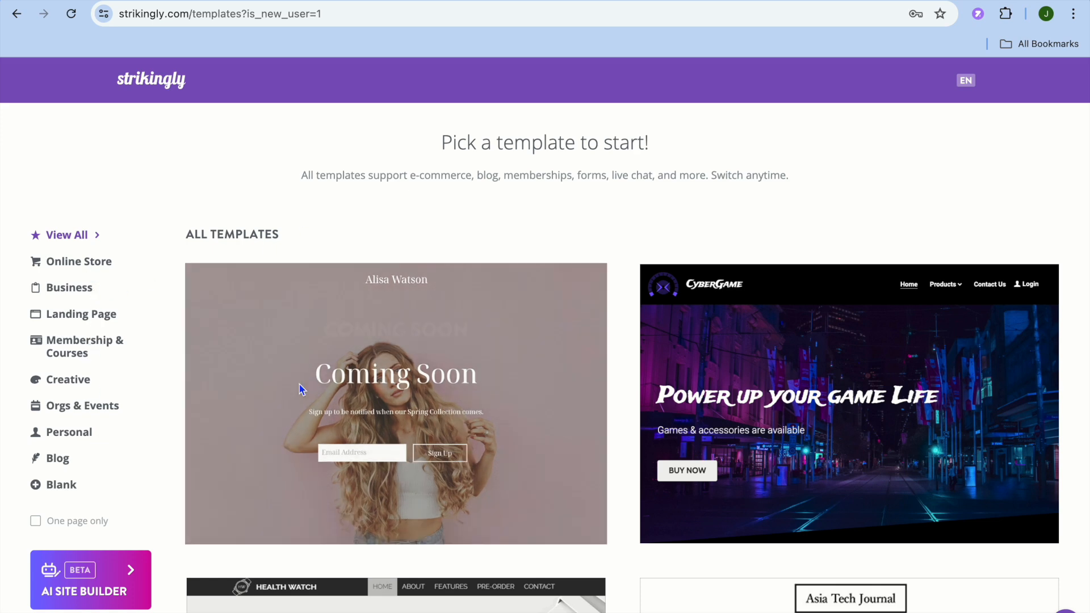
Filter templates to Landing Page, start editing the Dishes & Recipes template, and dismiss the notification and tour prompts
mouse_move(332, 372)
scroll(332, 373, down, 12)
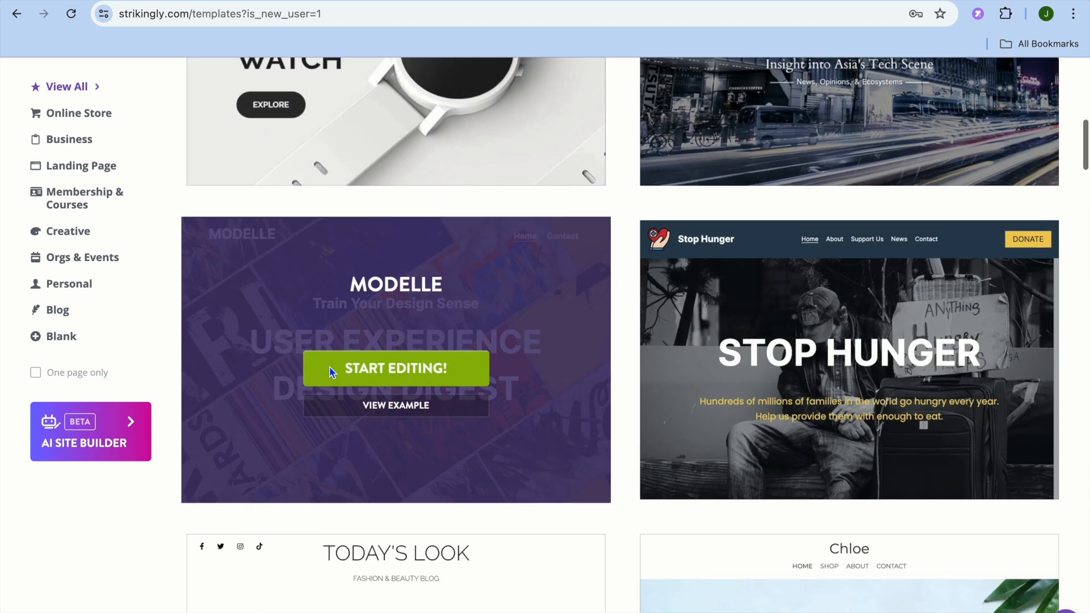
scroll(332, 372, down, 6)
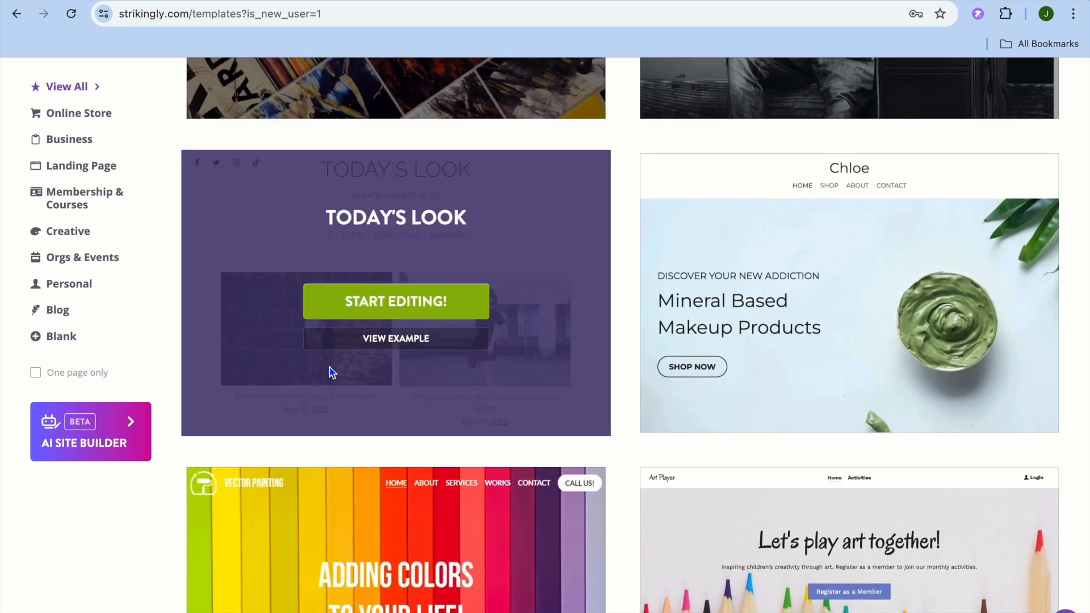
click(101, 171)
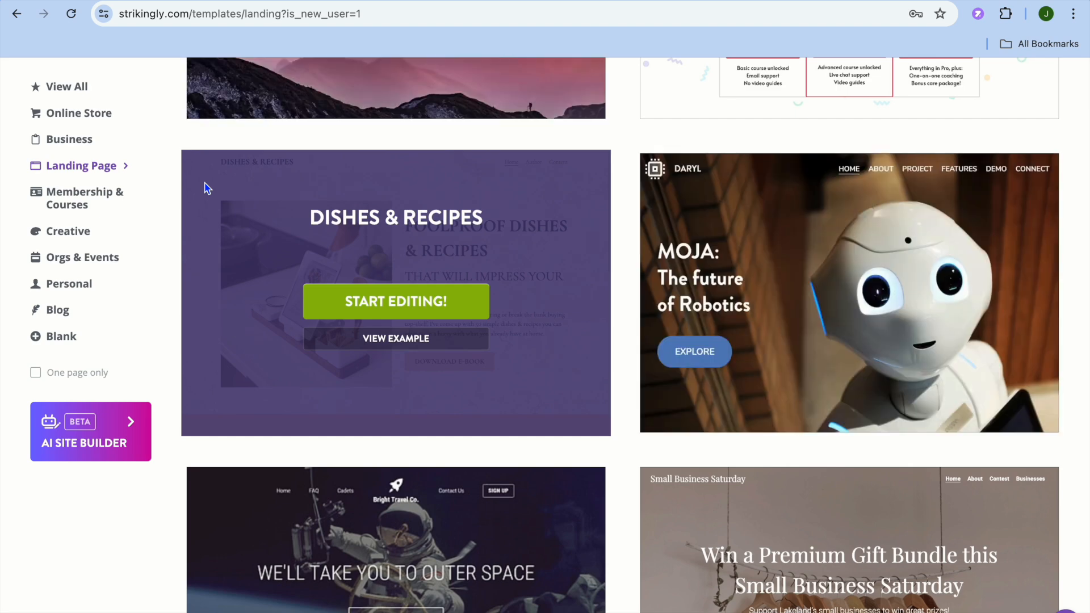
scroll(339, 203, up, 1)
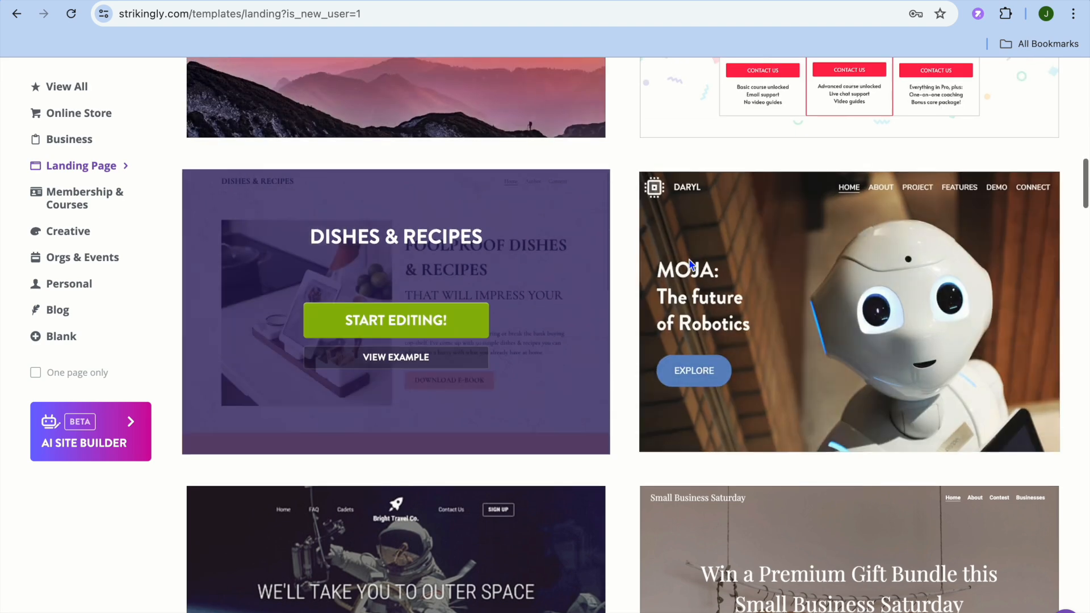
mouse_move(769, 280)
mouse_move(447, 335)
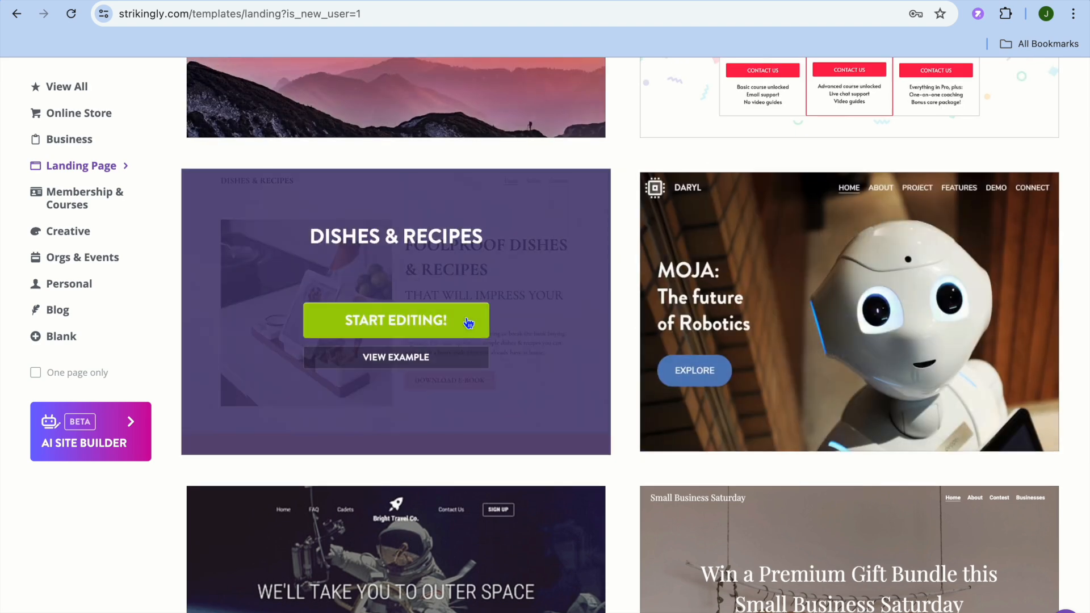
click(421, 326)
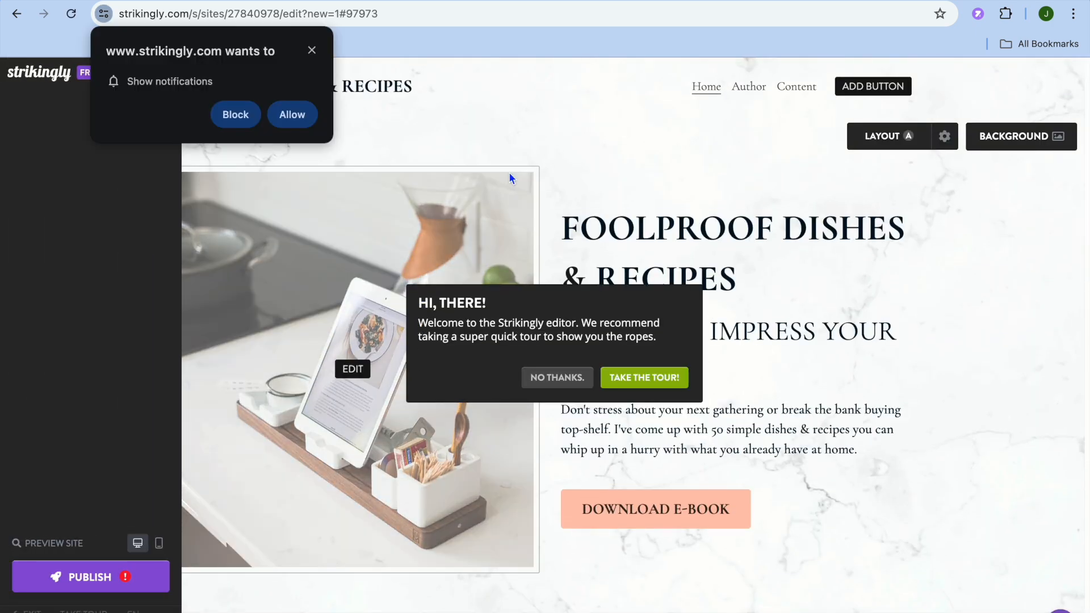
click(233, 115)
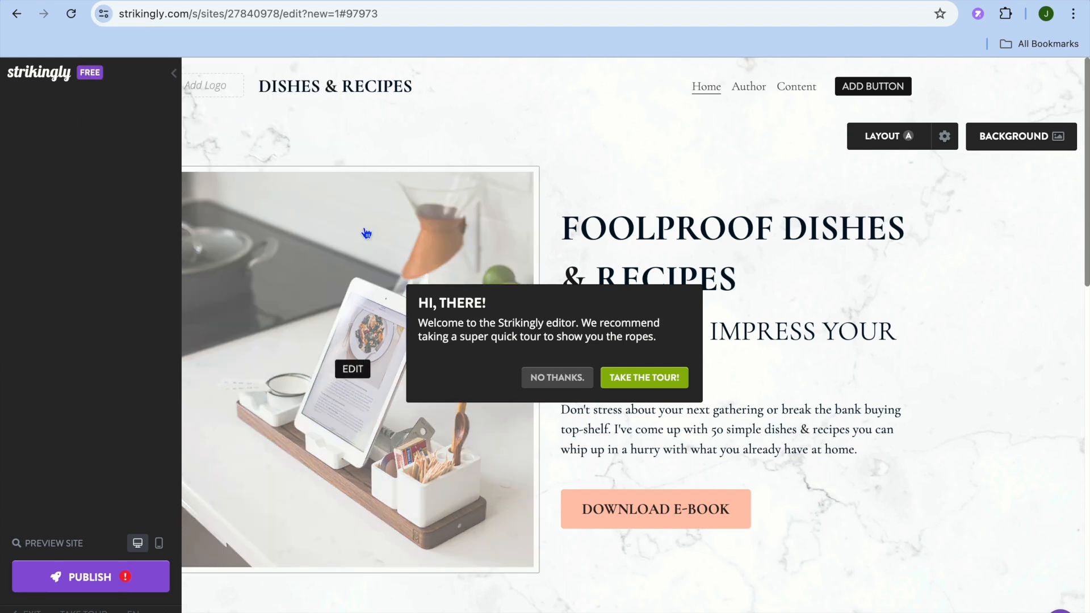
click(542, 382)
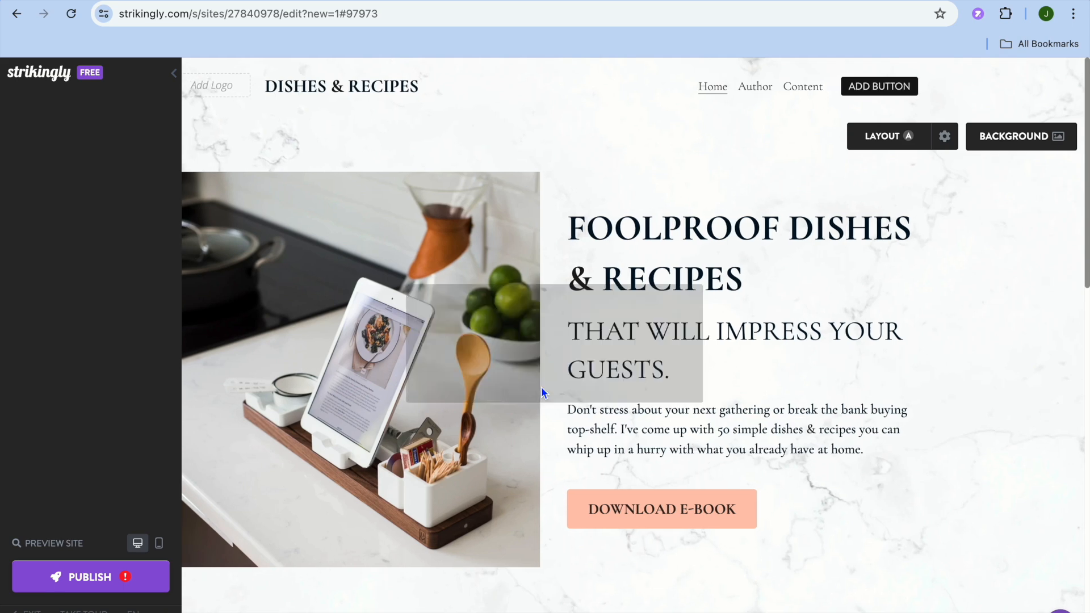
Replace the hero image with the 'Copy of Blue Modern Eye Catching Vlog YouTube Thumbnail' PNG from Downloads
click(438, 263)
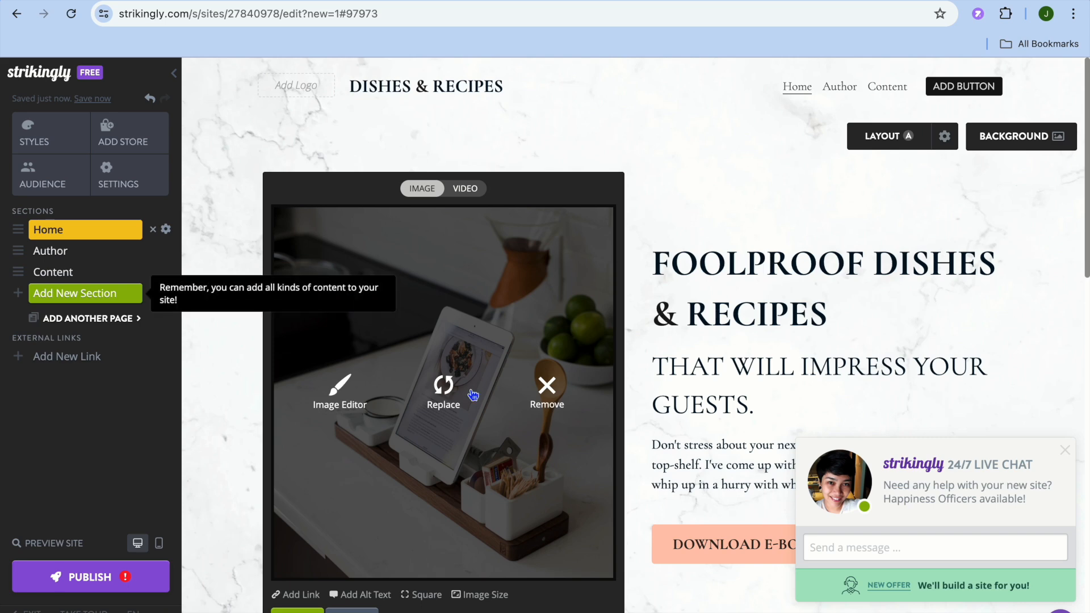
click(444, 392)
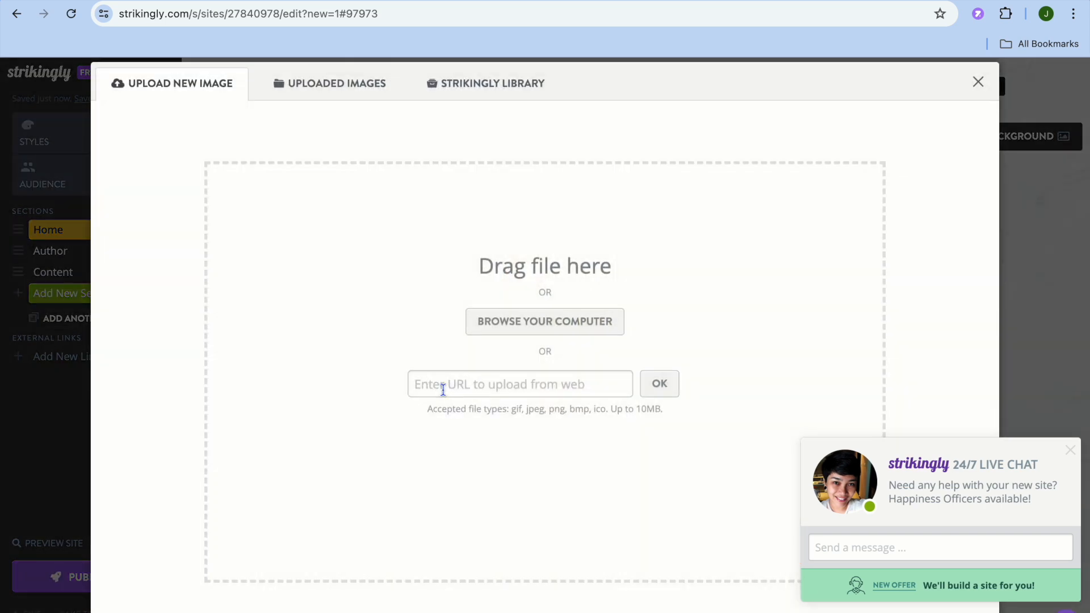
click(546, 328)
click(521, 288)
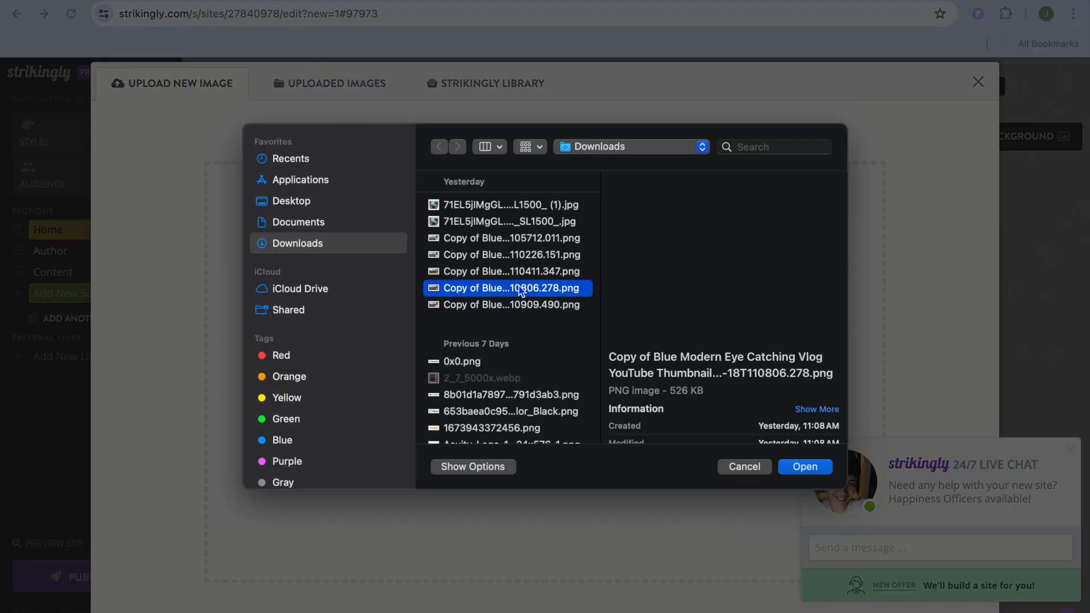
click(797, 474)
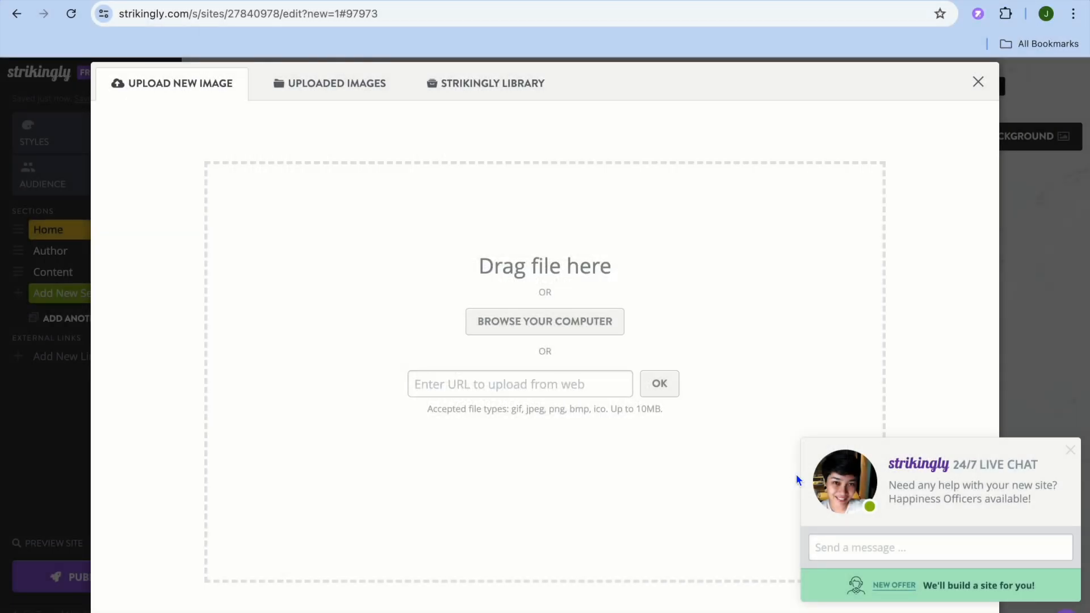
click(1070, 452)
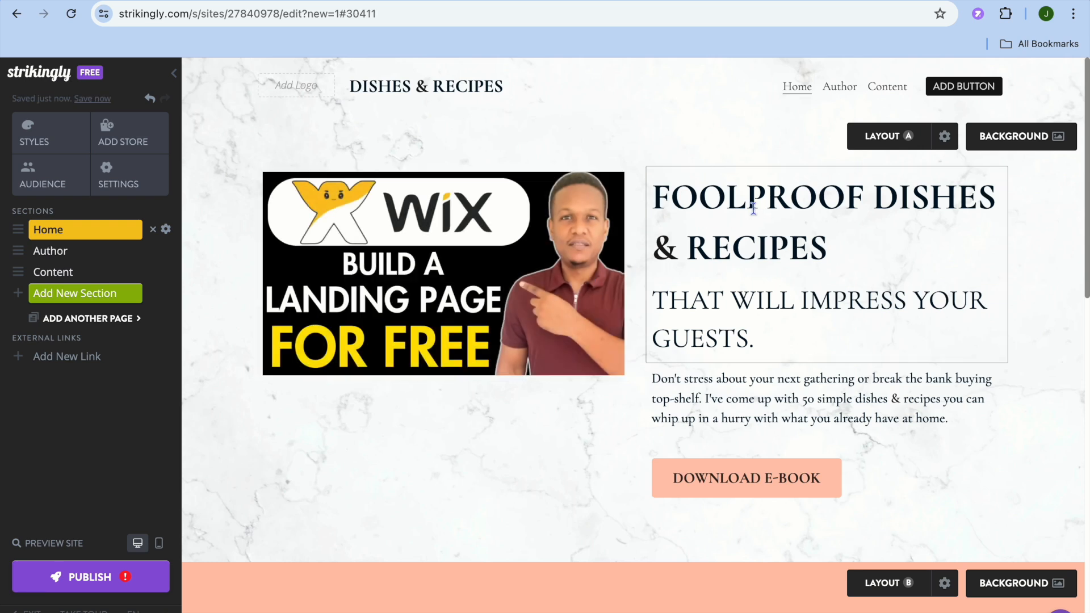
Examine the headline text and the Download E-Book button's link and design settings
click(754, 250)
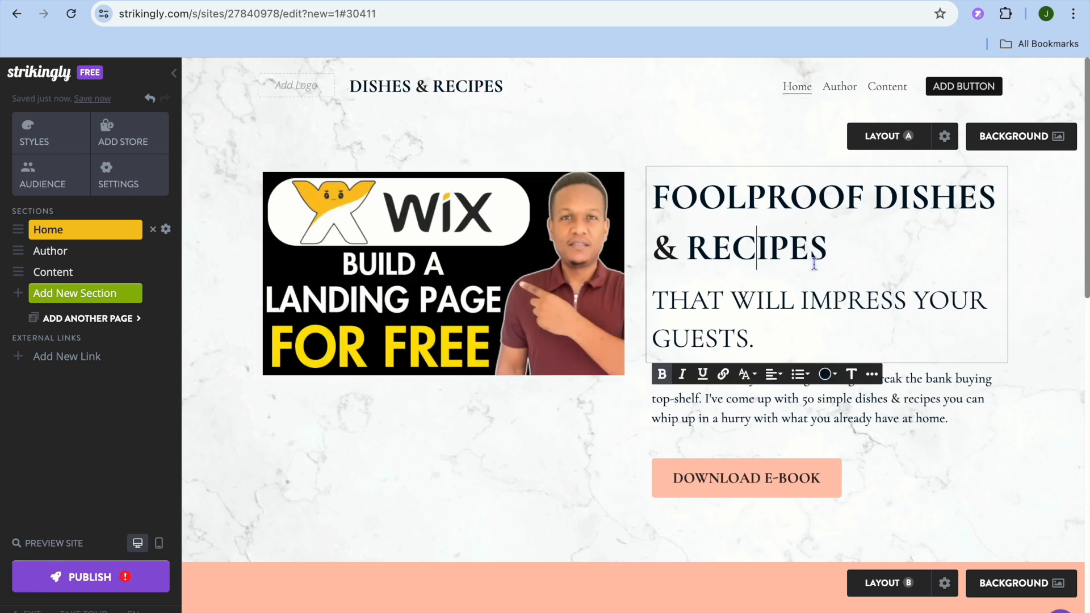
click(829, 254)
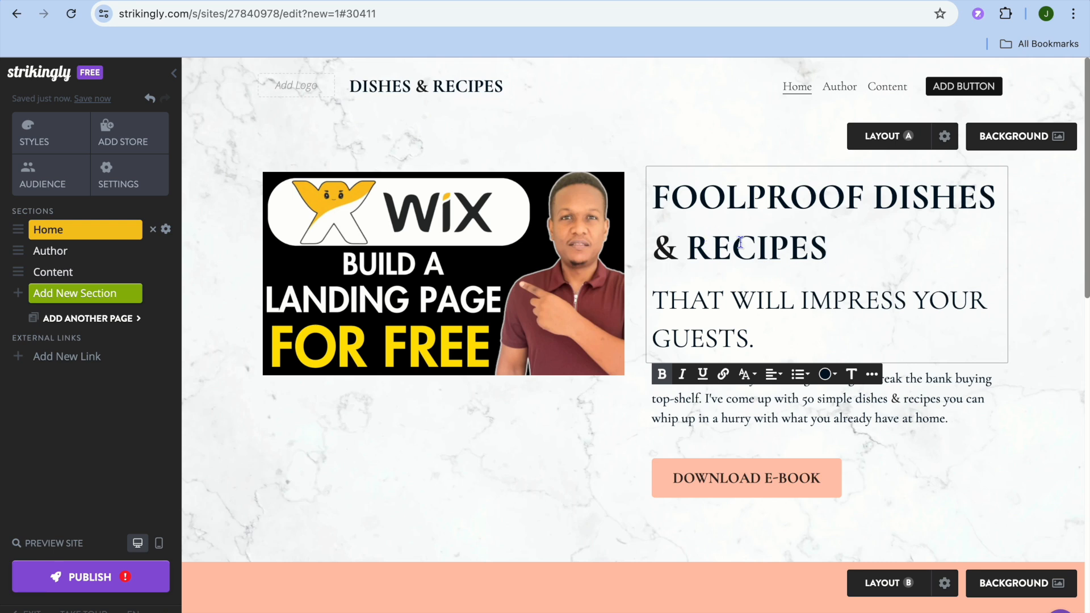
click(748, 481)
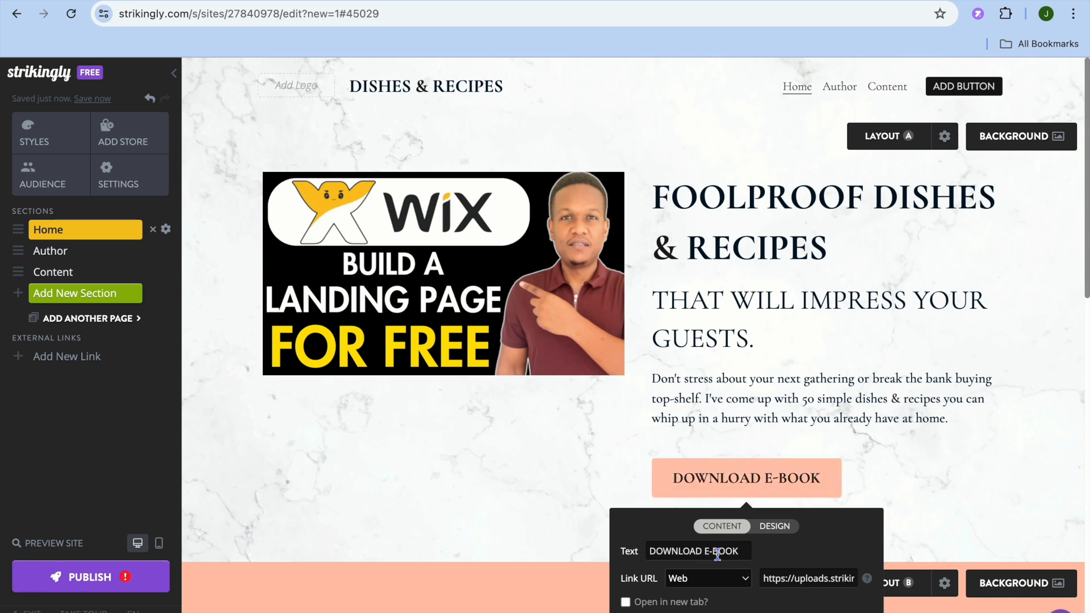
click(747, 585)
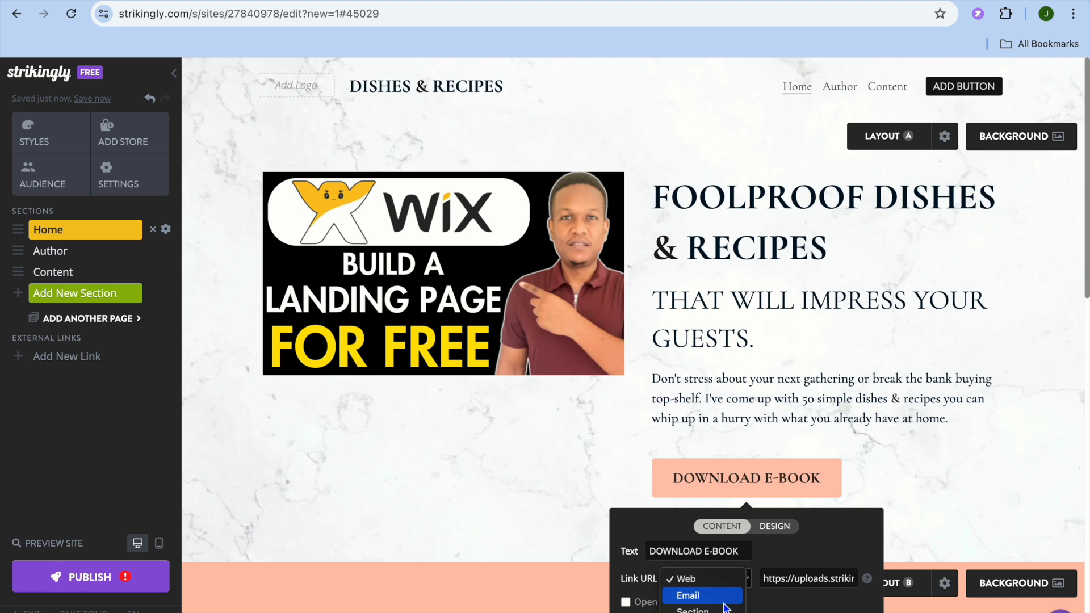
click(876, 484)
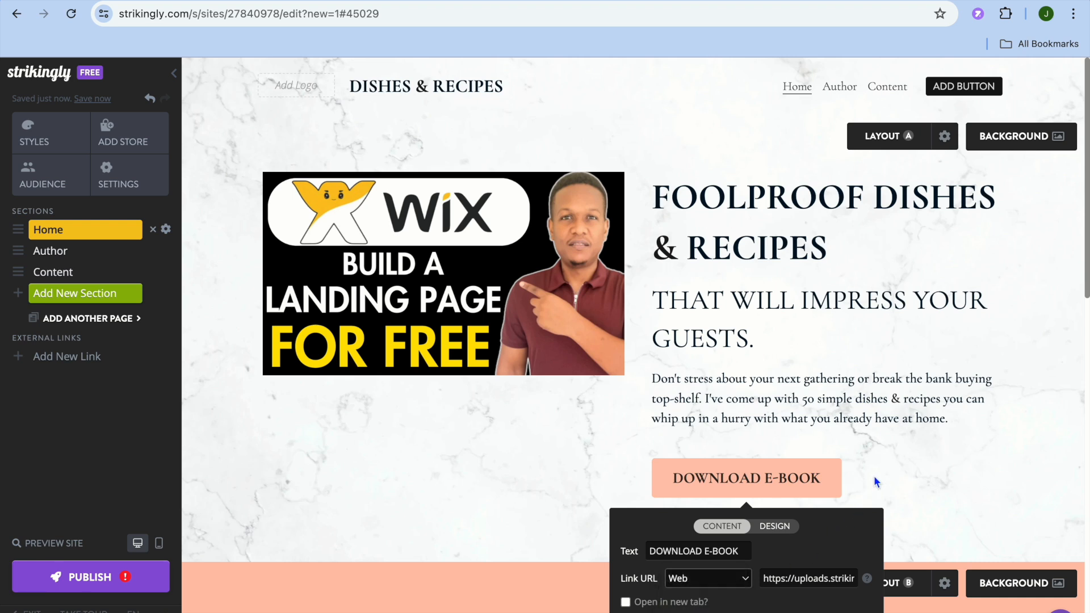
click(776, 527)
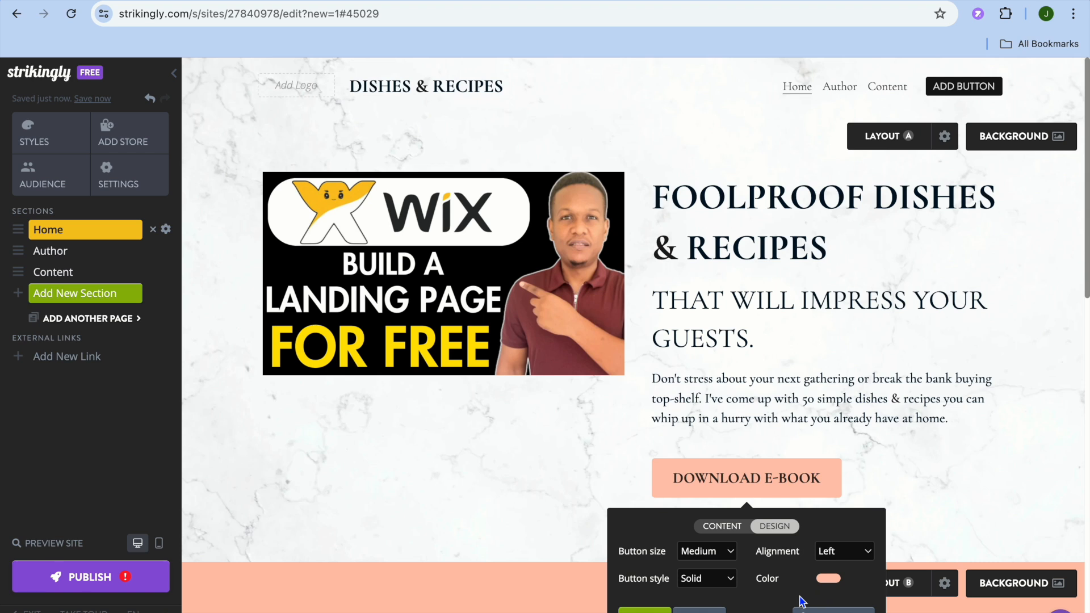
click(645, 610)
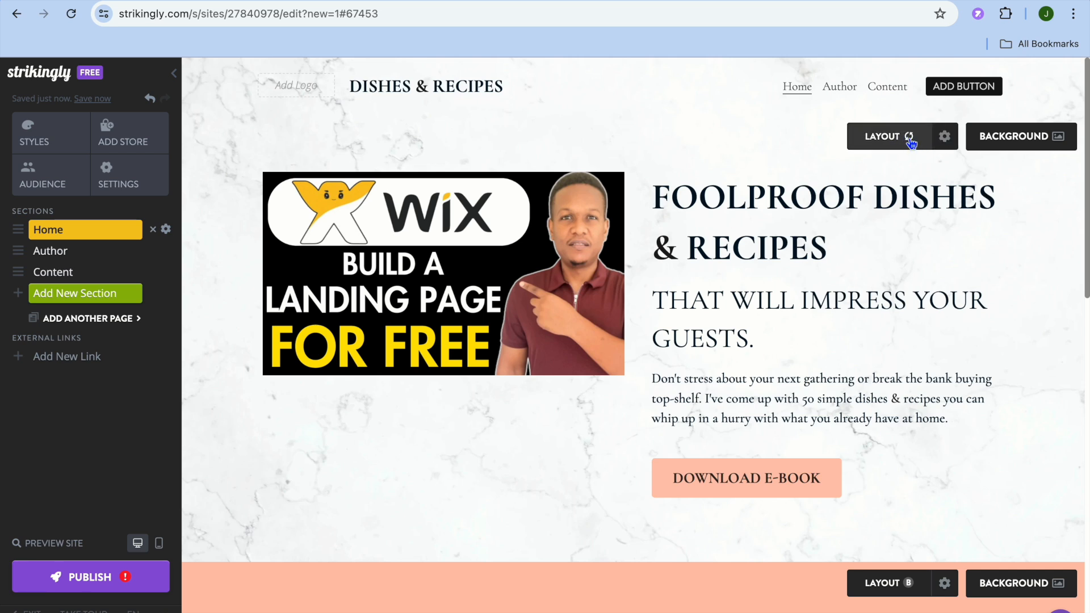
Enter the hero section's drag-and-drop layout mode and add a gallery element below the hero content
click(945, 138)
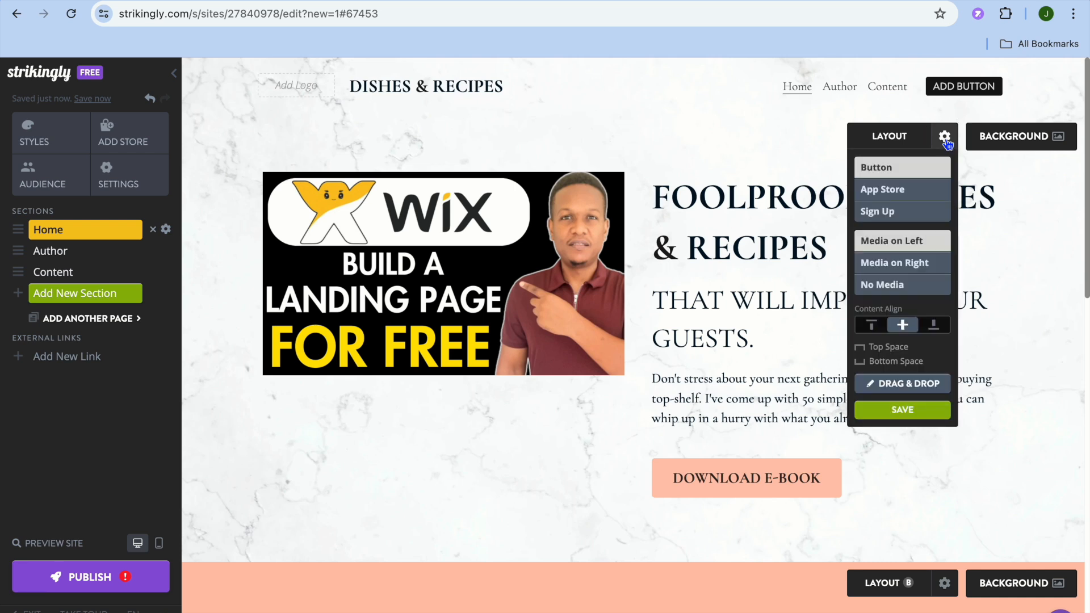
click(903, 384)
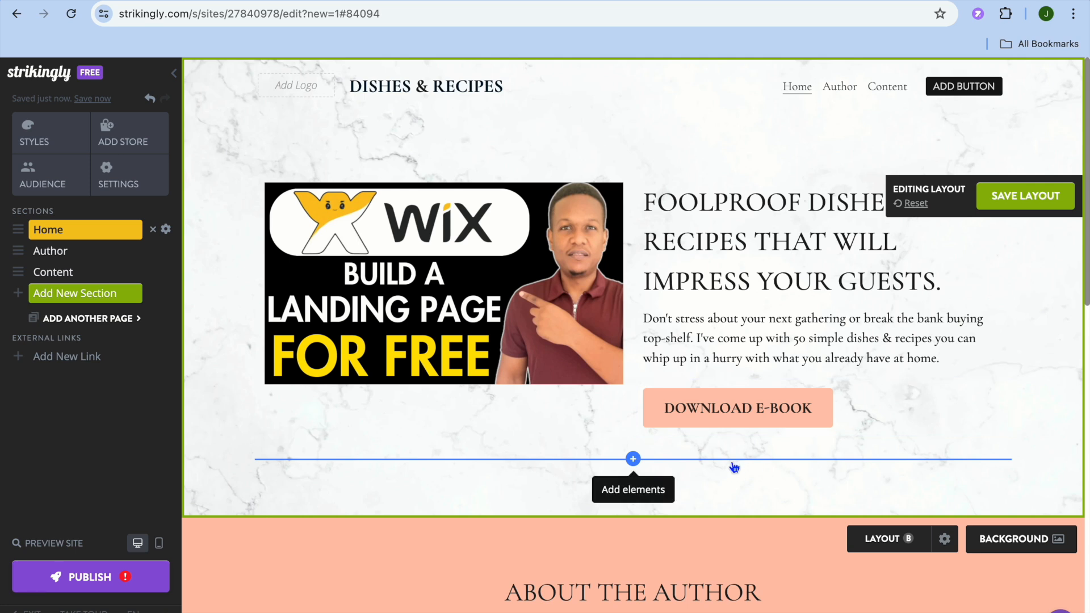
click(633, 460)
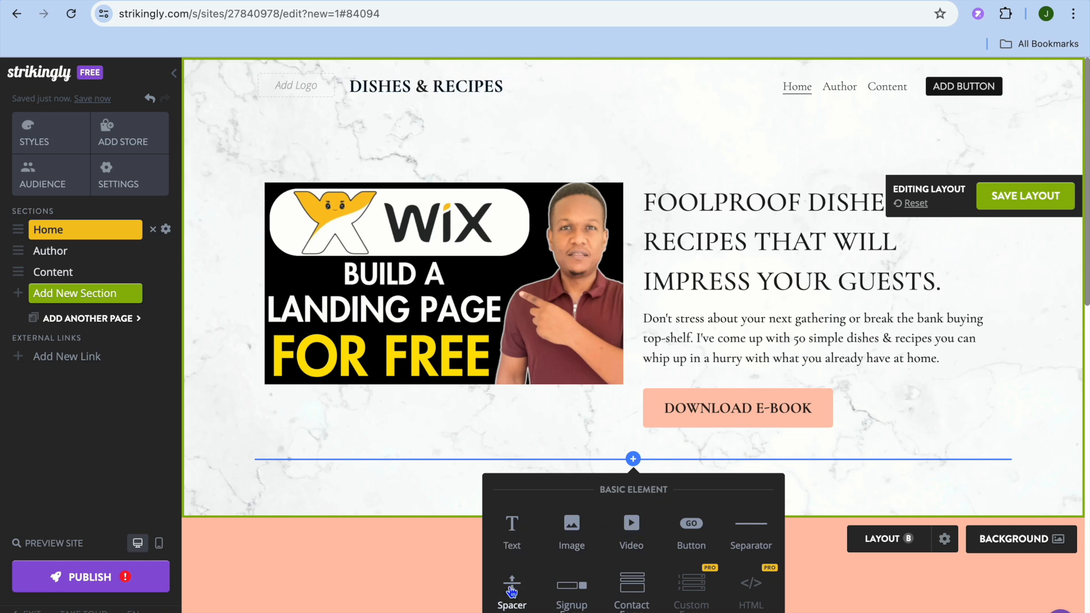
scroll(629, 428, down, 5)
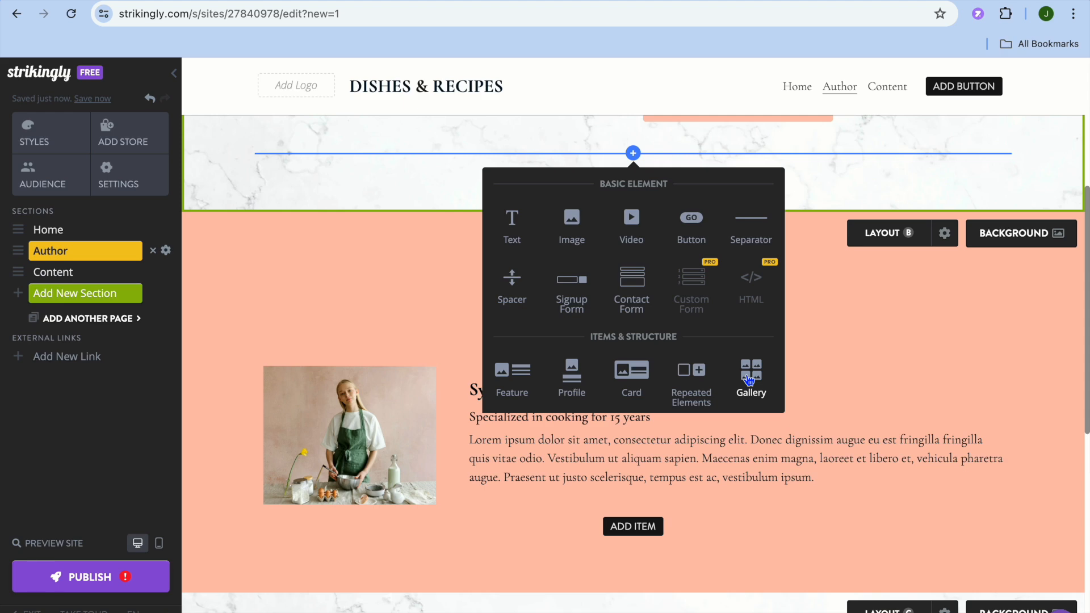
click(750, 379)
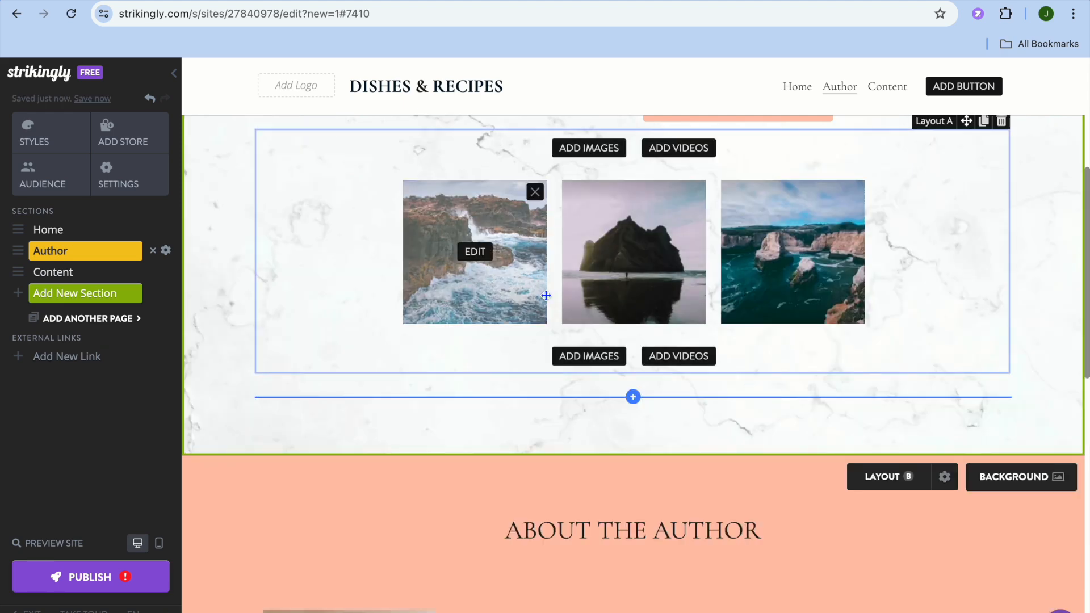
scroll(545, 296, up, 4)
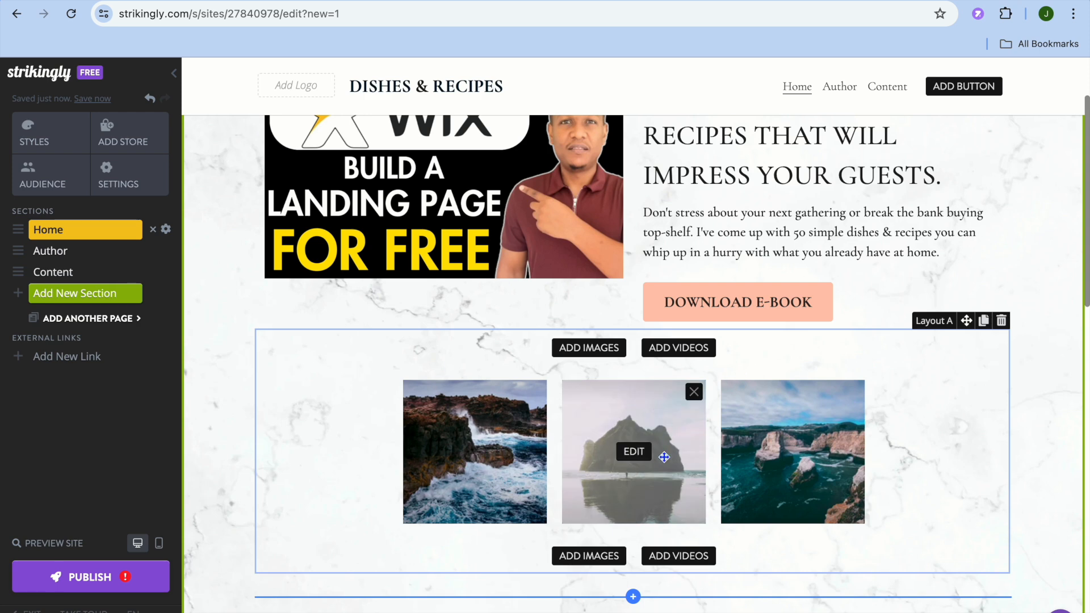
scroll(635, 443, up, 2)
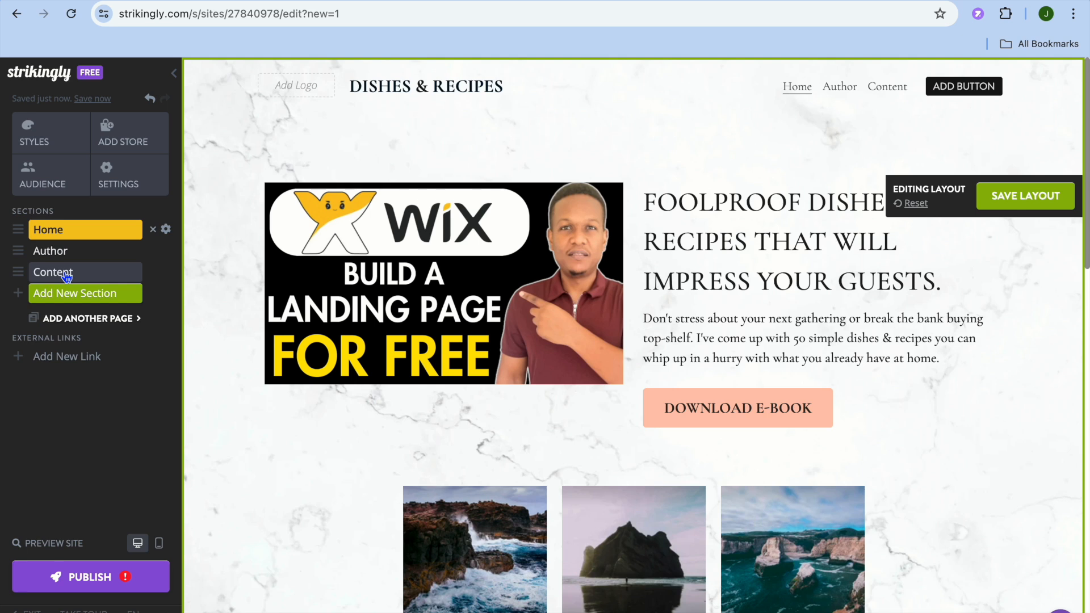
Switch the site to multiple pages and add a new page
click(115, 323)
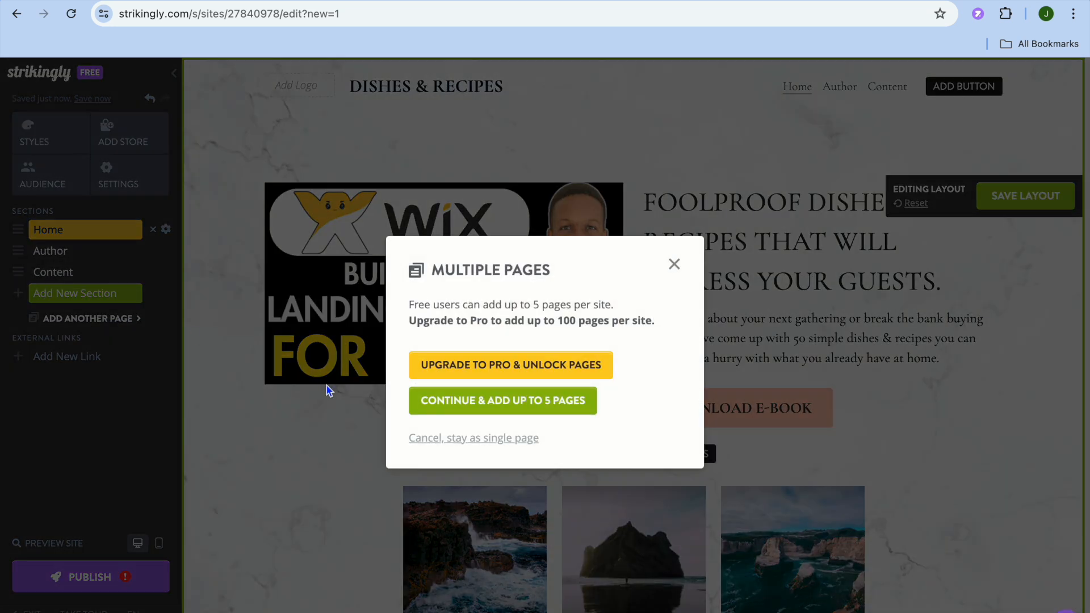
click(480, 402)
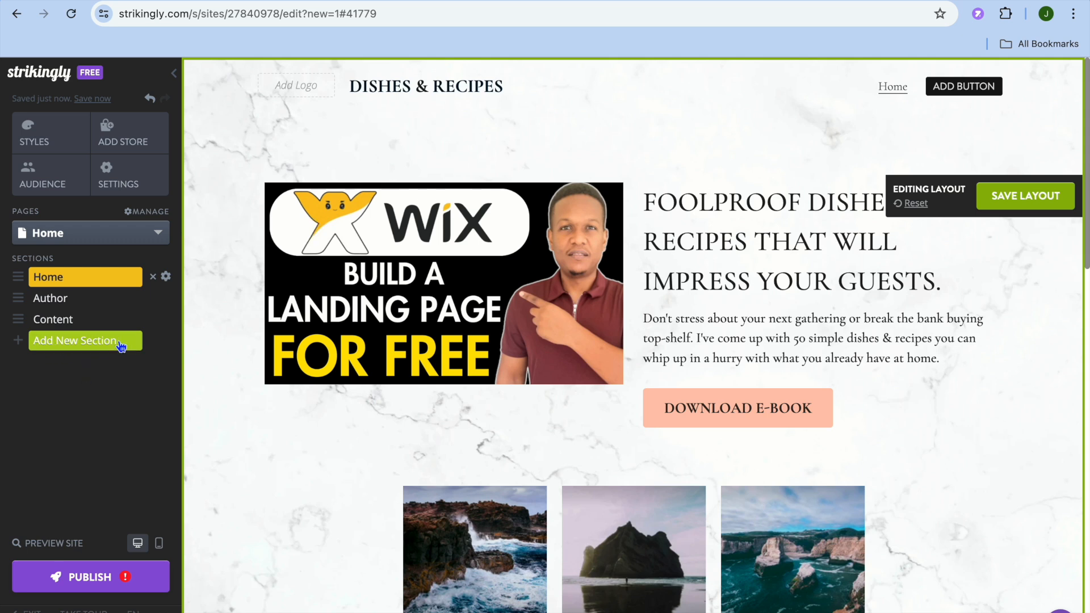
click(144, 233)
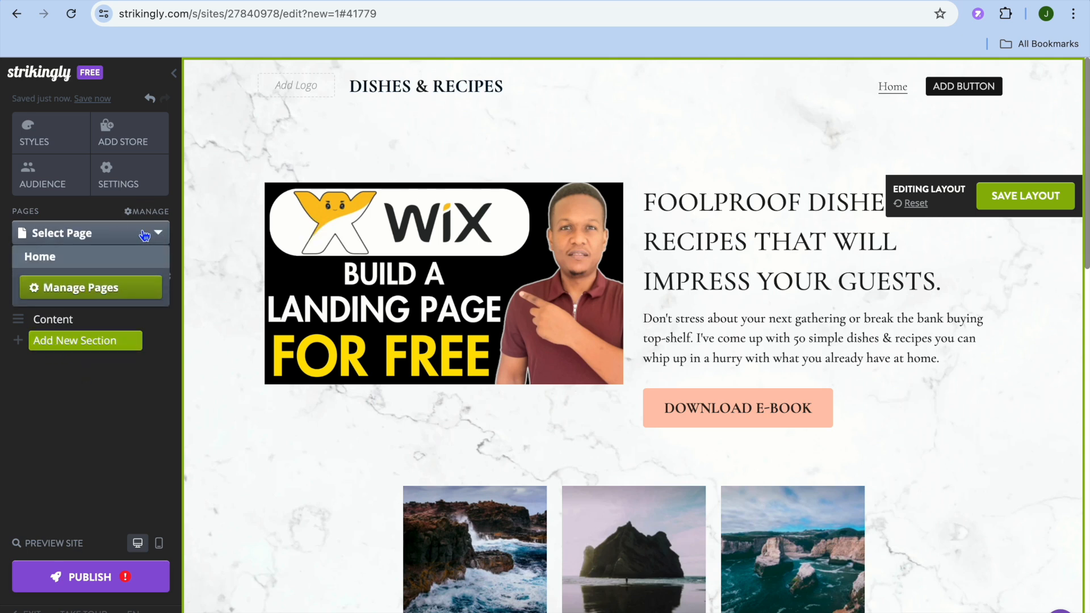
click(66, 290)
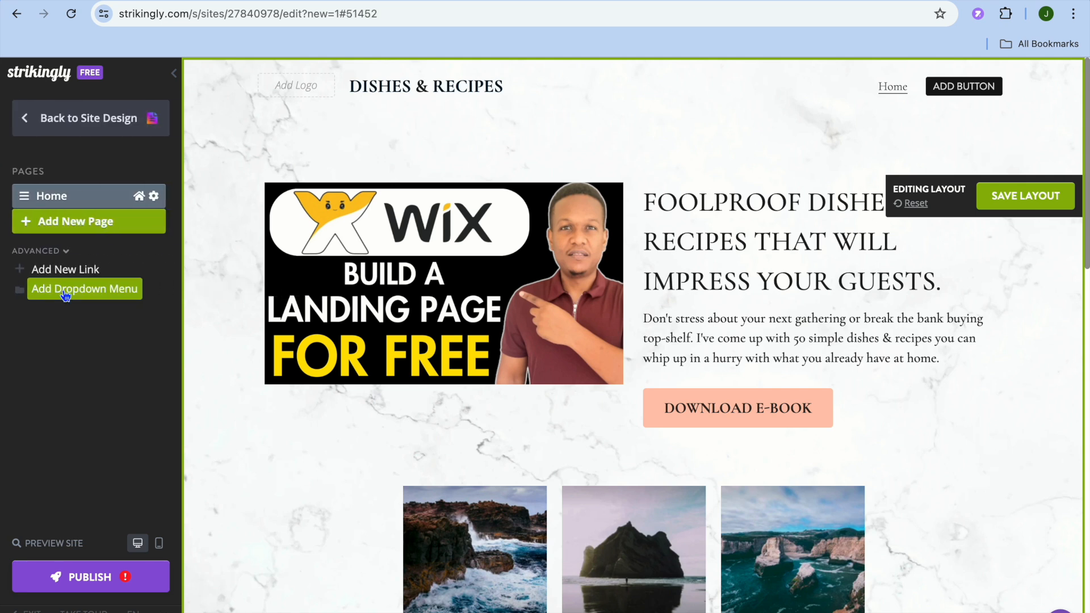
click(89, 228)
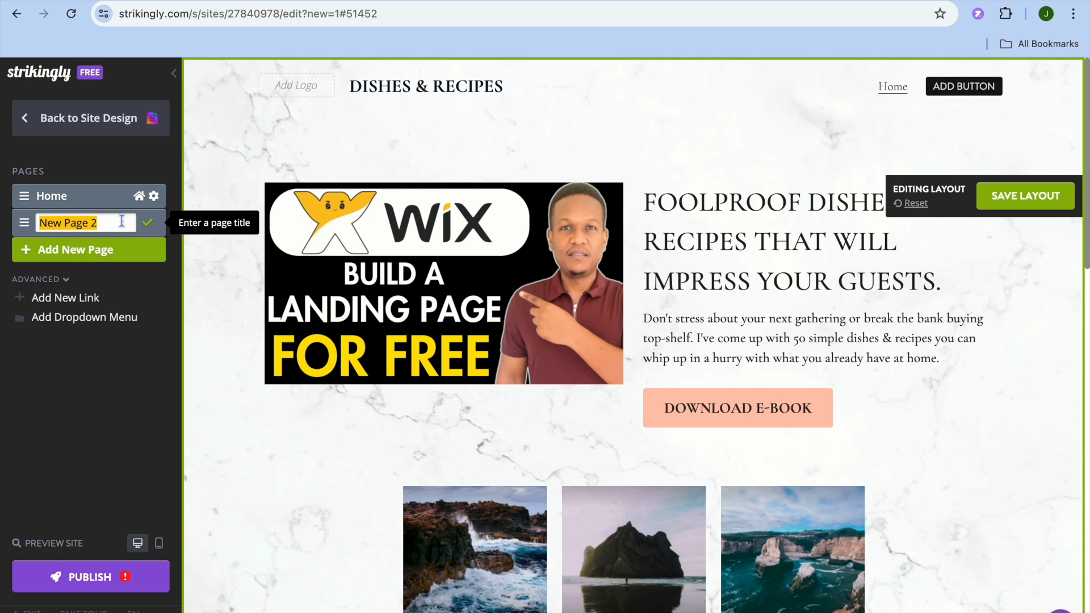
Name the new page test, confirm it, and open the test page for editing
text(test)
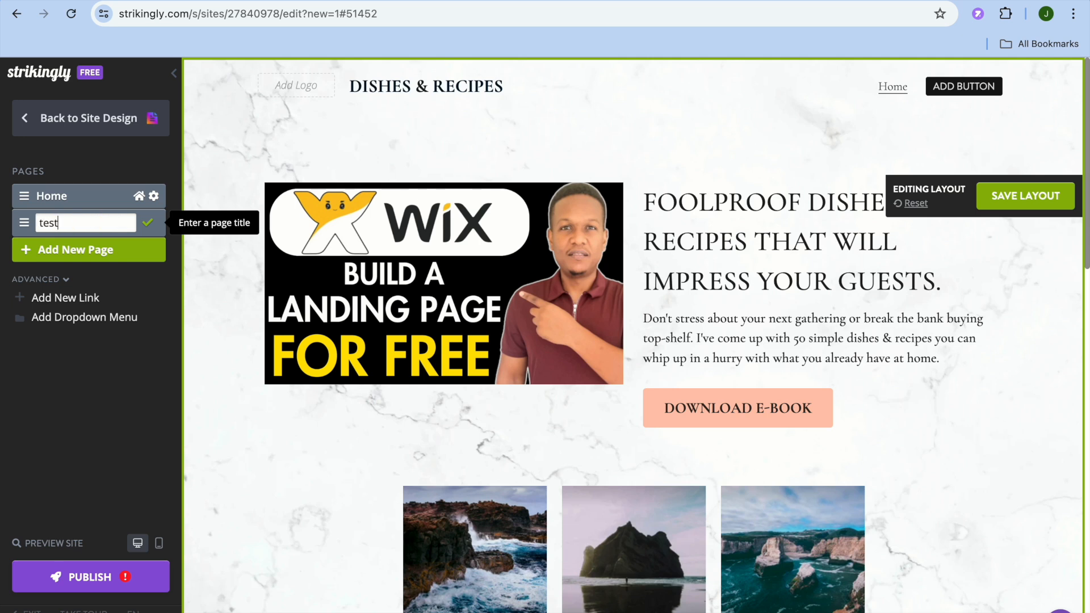
click(149, 223)
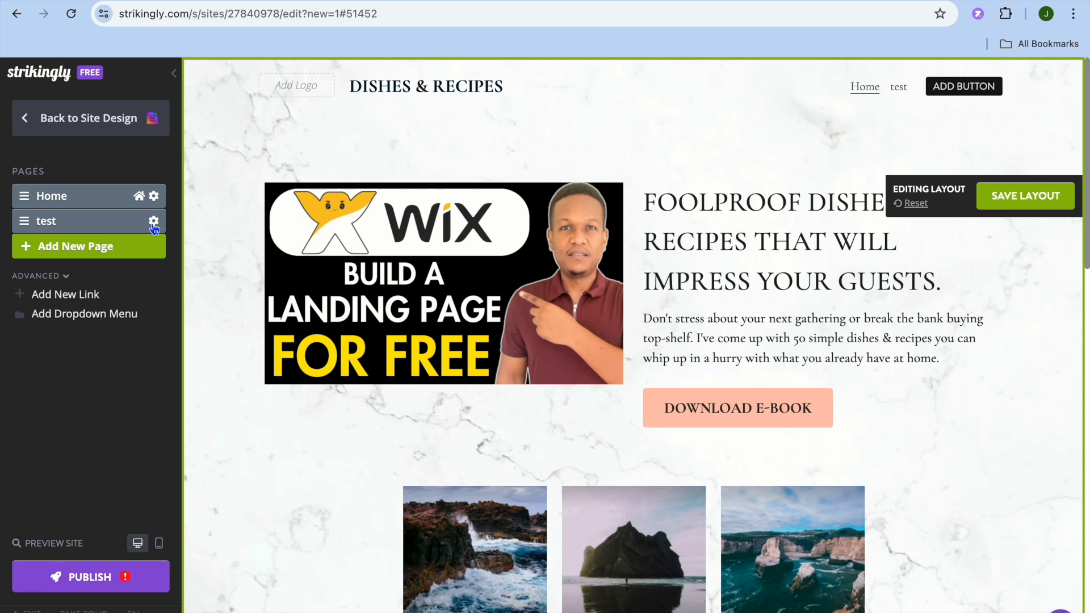
click(102, 230)
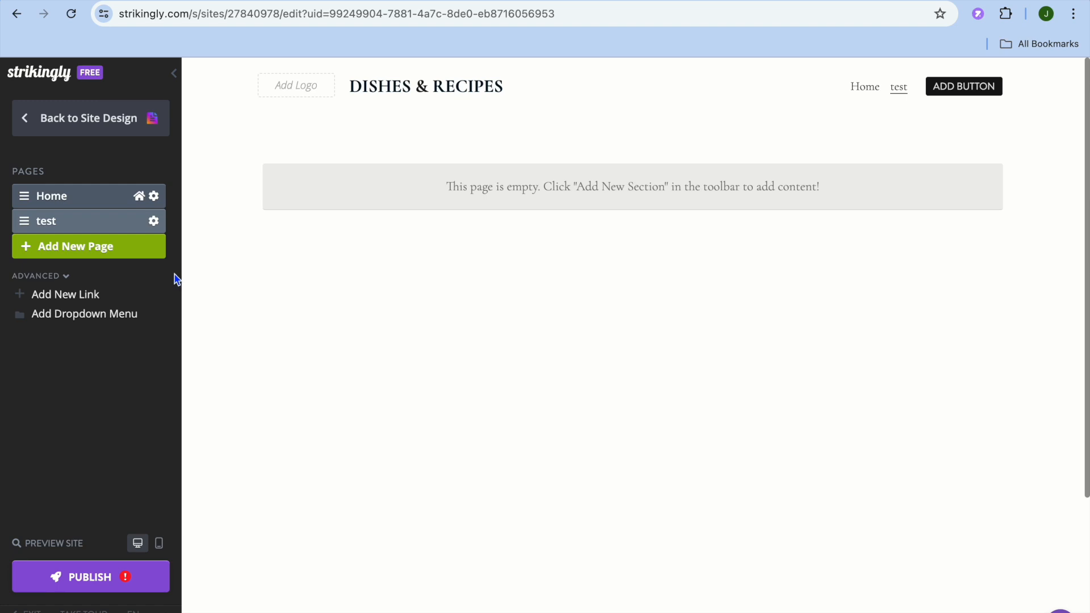
click(40, 127)
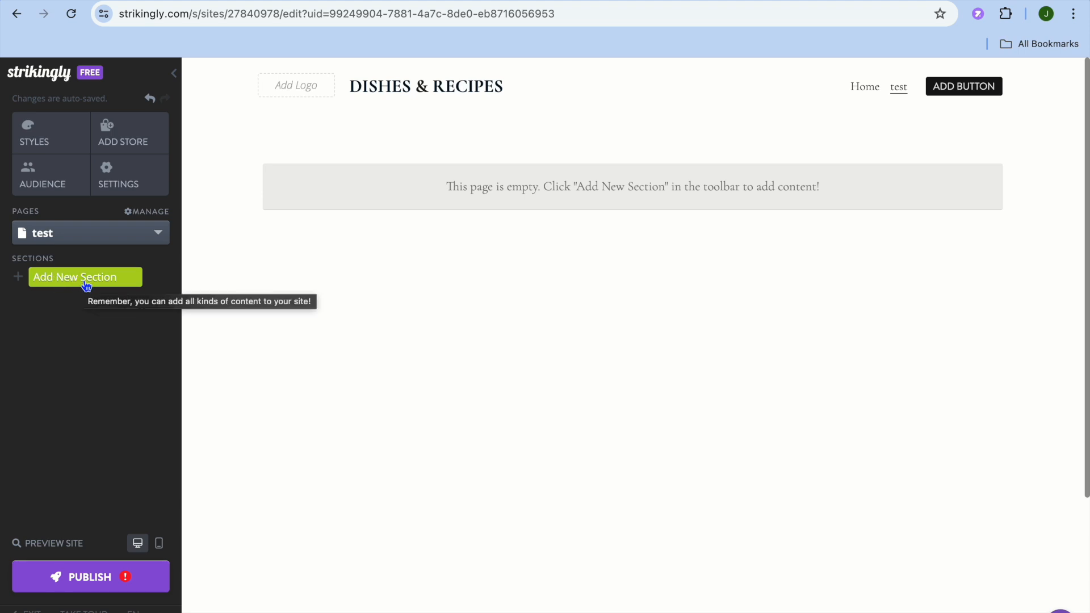
Add a Testimonials section with three photo cards to the empty test page
click(86, 283)
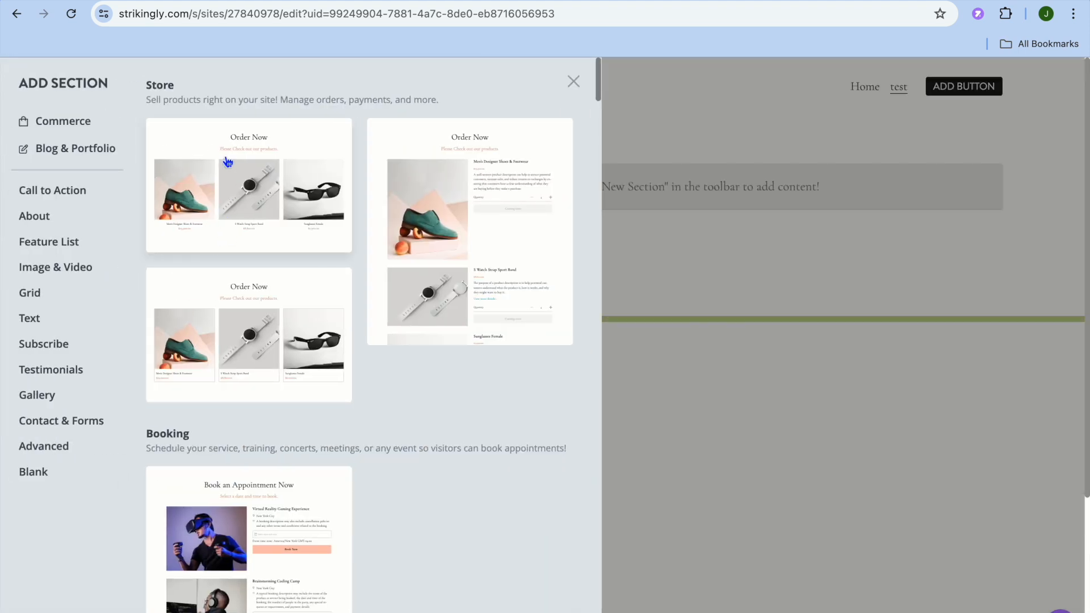
click(70, 147)
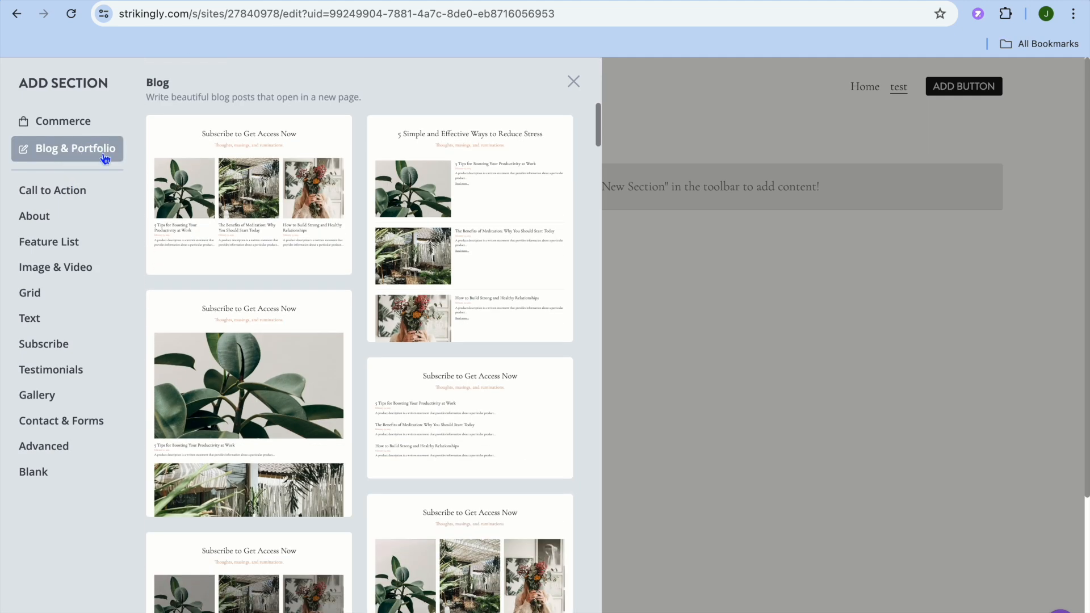
click(92, 126)
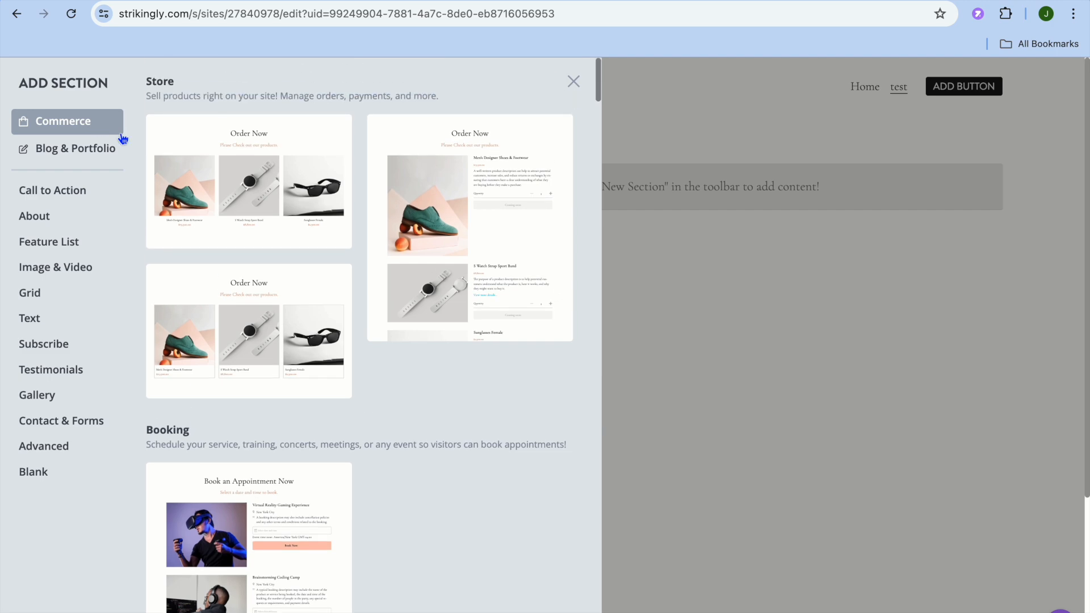
click(68, 265)
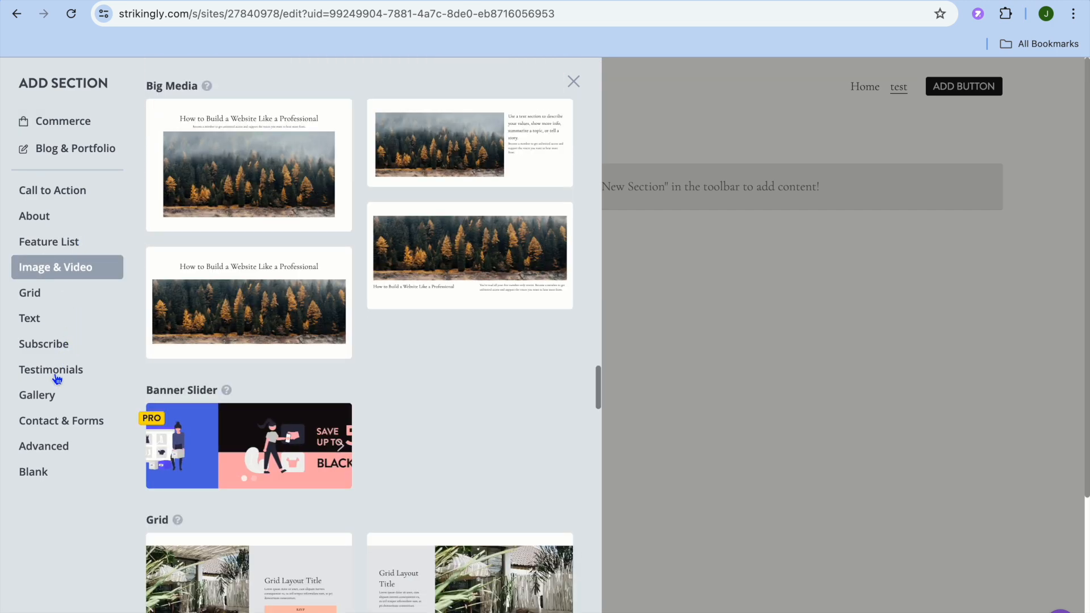
click(57, 376)
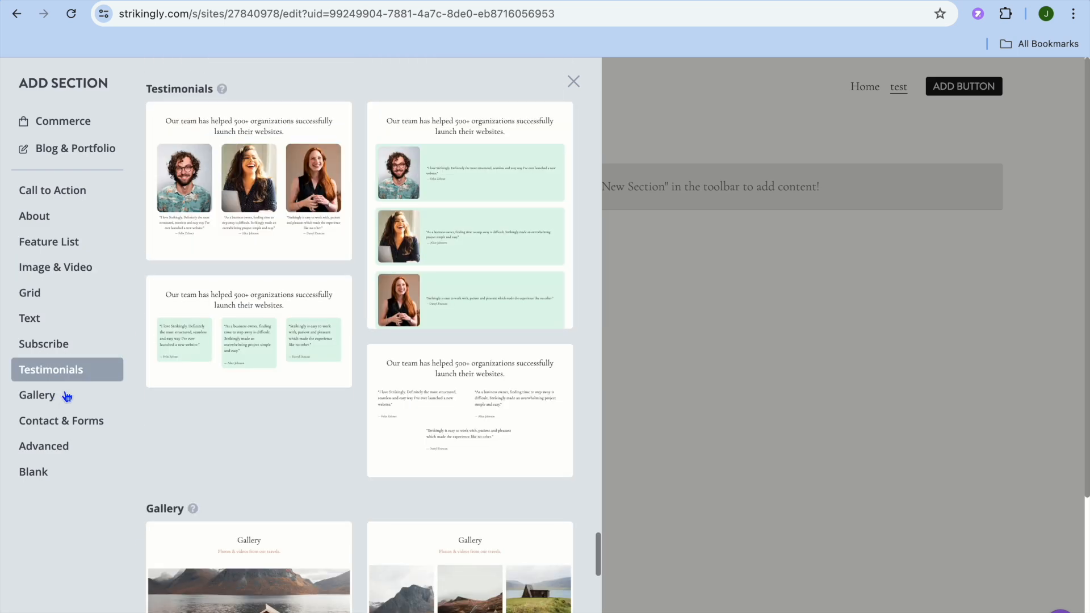
click(231, 182)
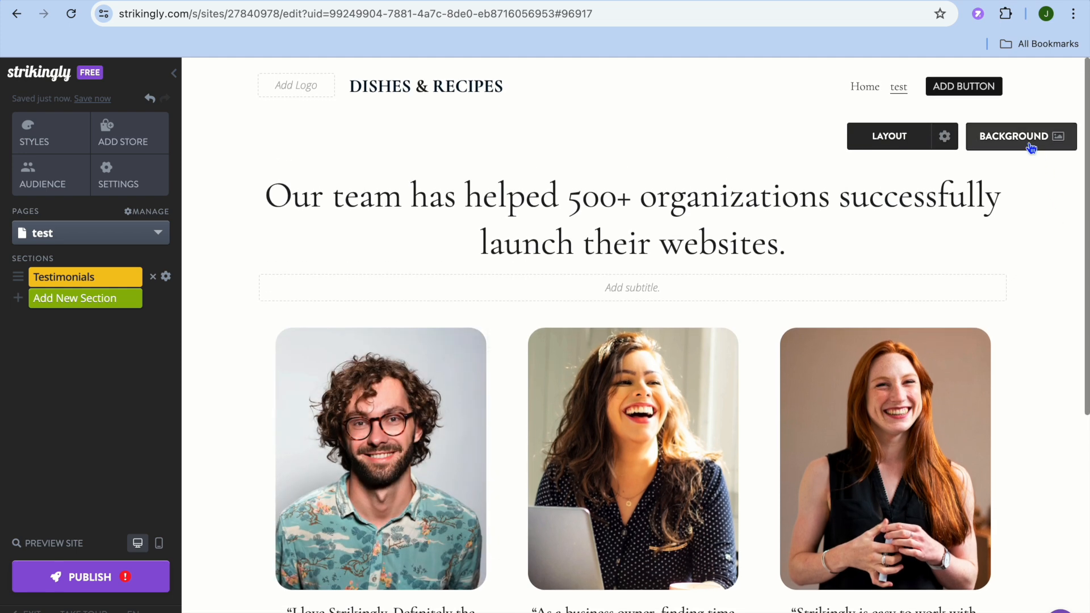
Set the testimonials section background to the orange colour swatch and save it
click(1027, 142)
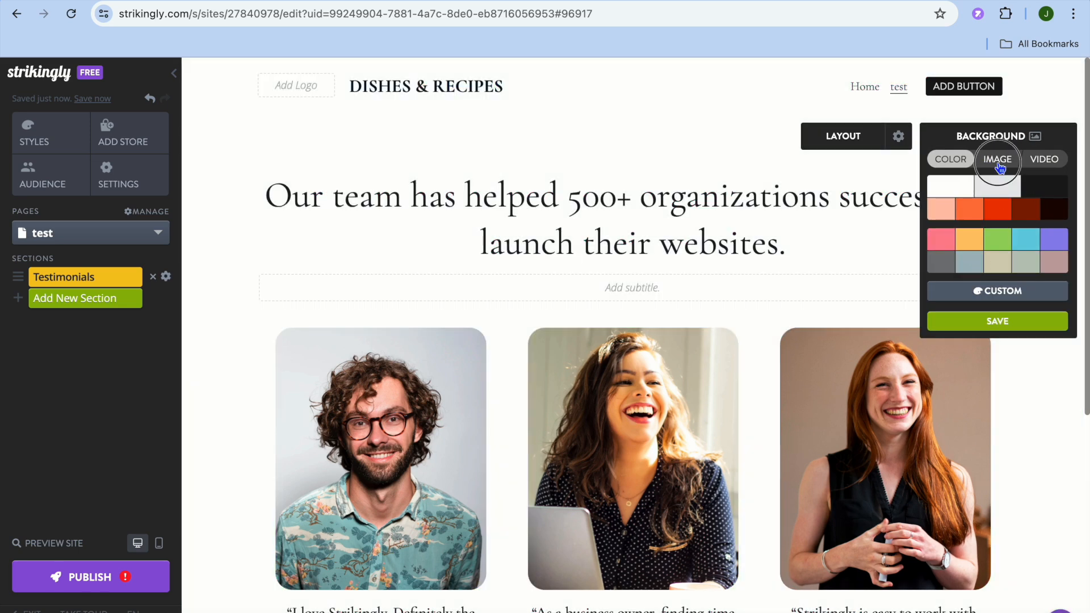
click(998, 160)
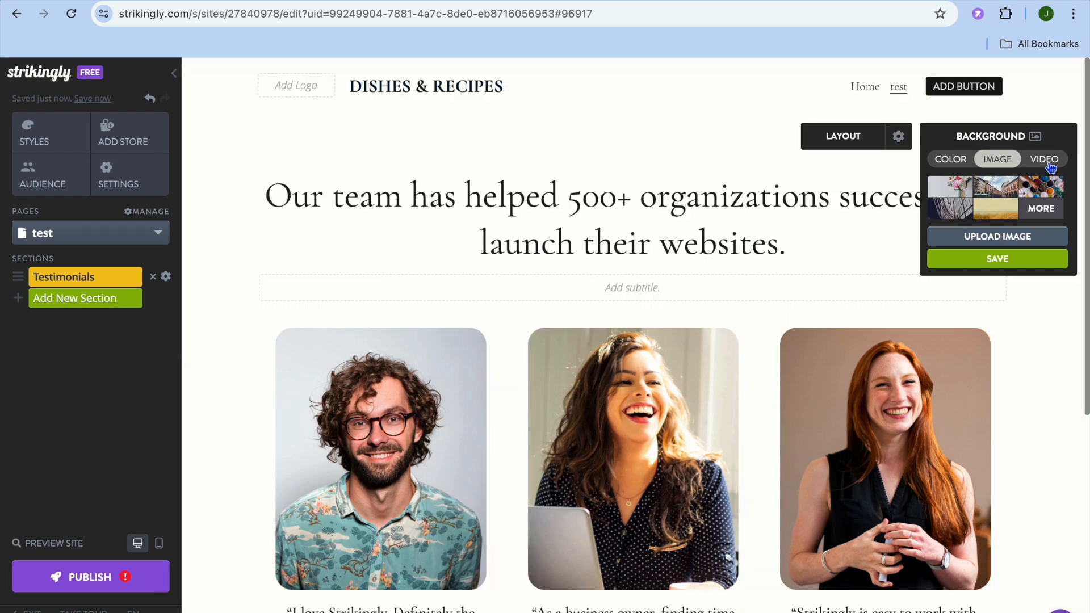
click(1049, 164)
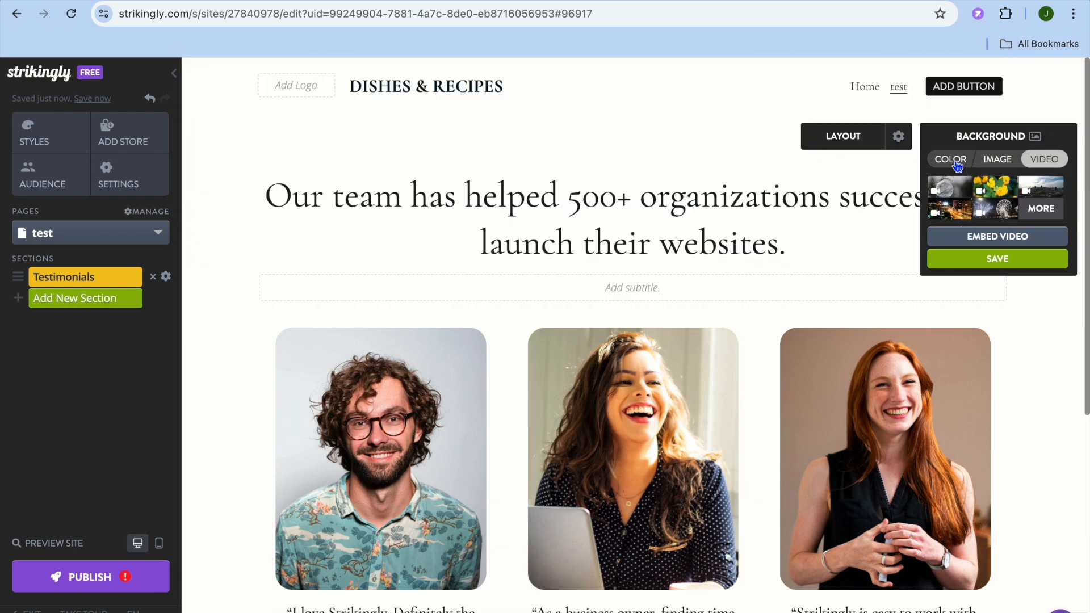
click(950, 159)
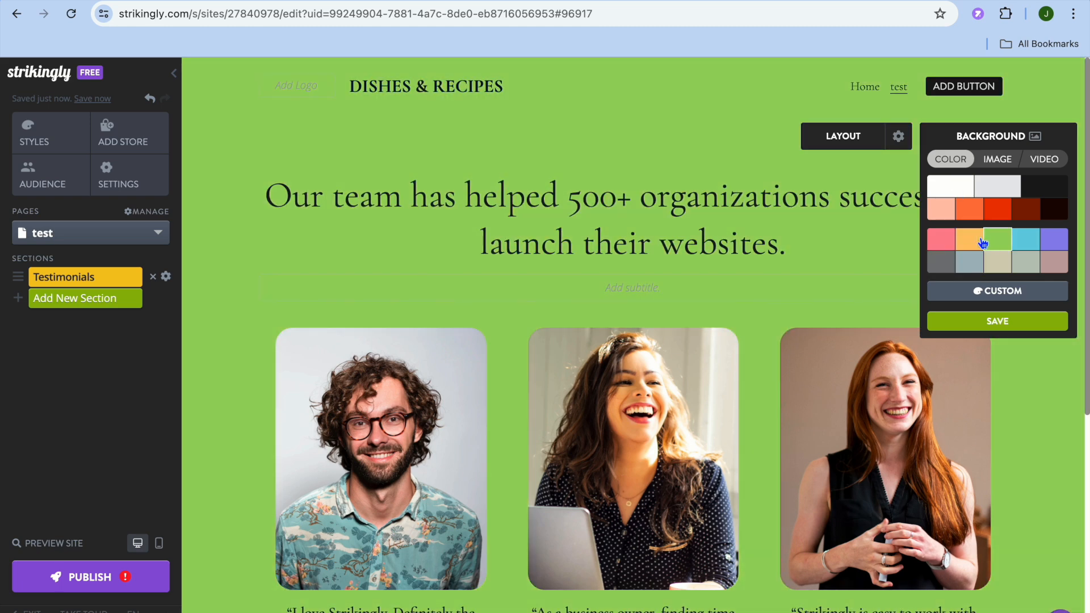
click(971, 239)
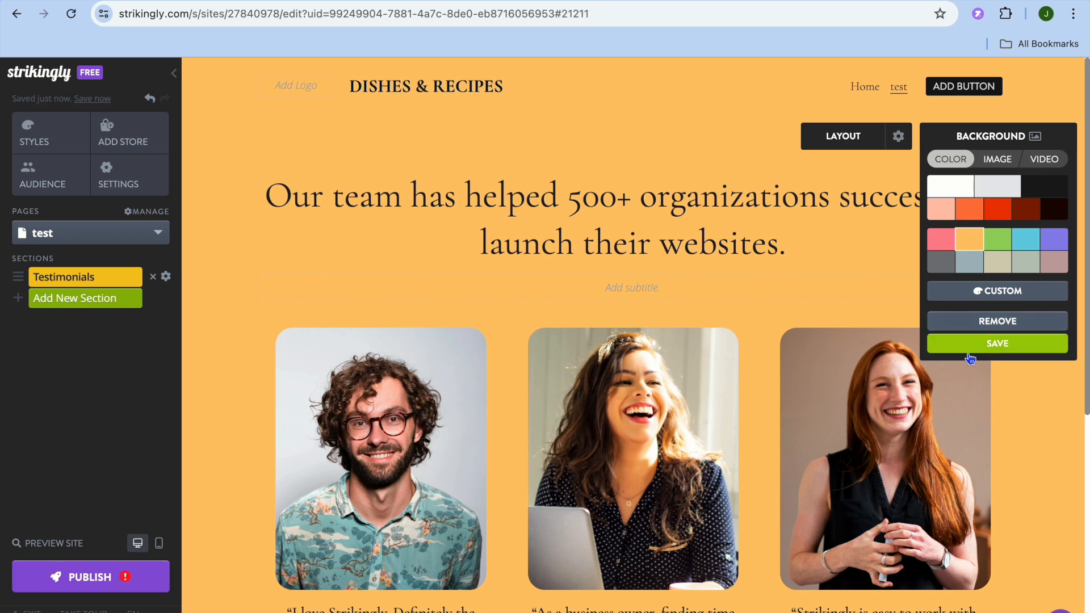
click(970, 344)
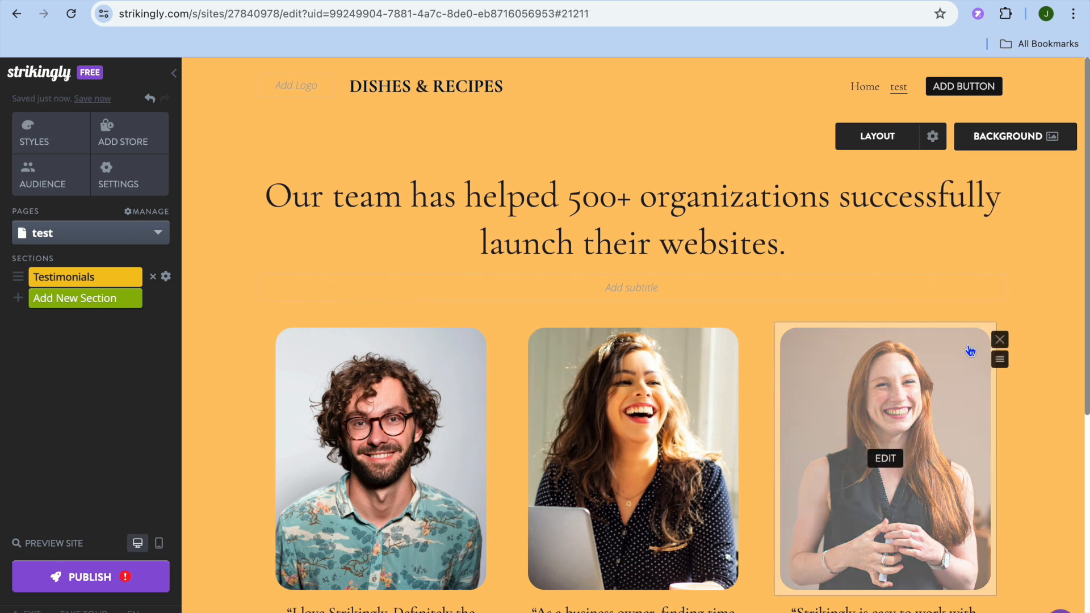
Add a Call to Action section with a heading, name and email signup form and phone image below the testimonials
scroll(971, 351, down, 3)
scroll(969, 347, down, 4)
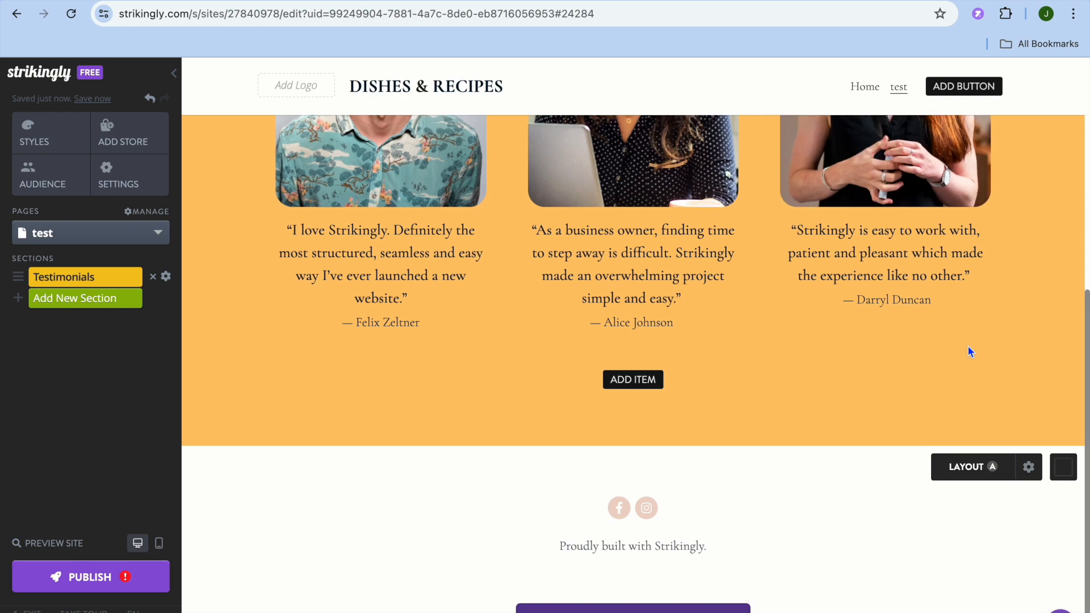
scroll(967, 345, up, 6)
scroll(968, 345, down, 7)
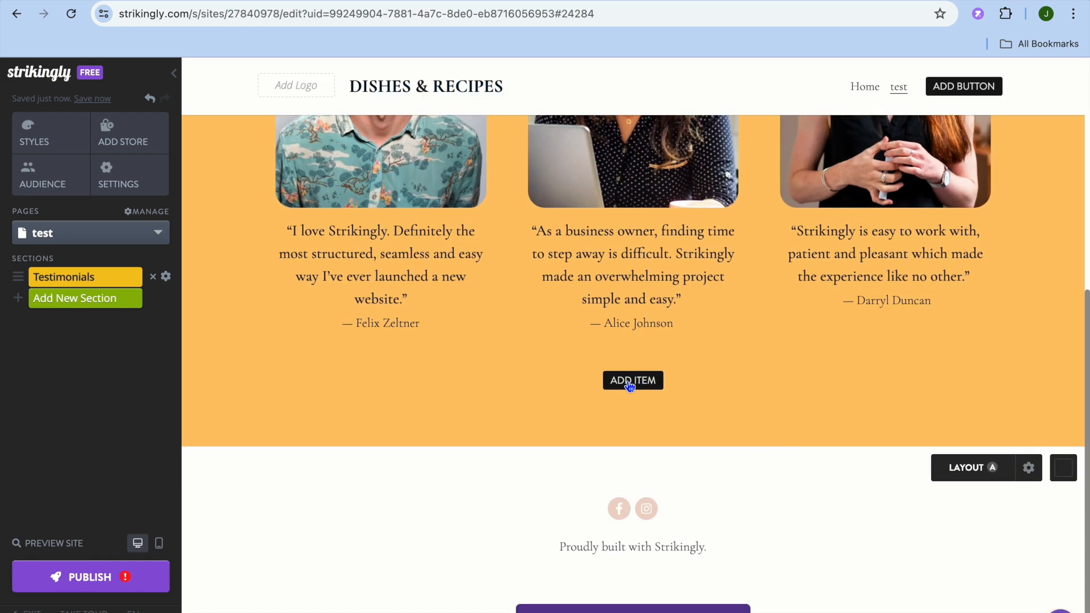
click(119, 307)
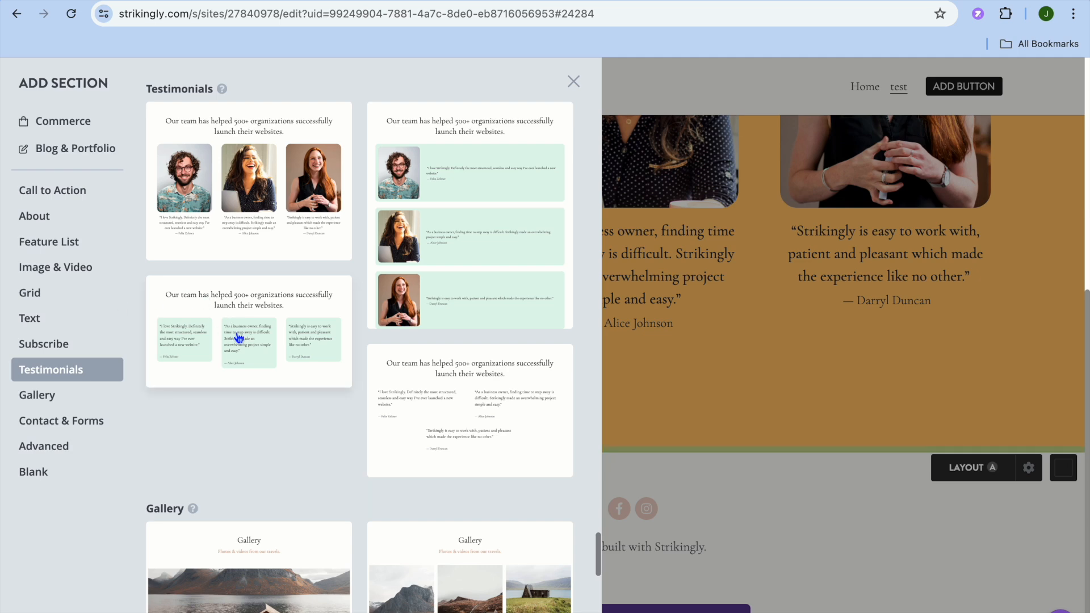
click(67, 197)
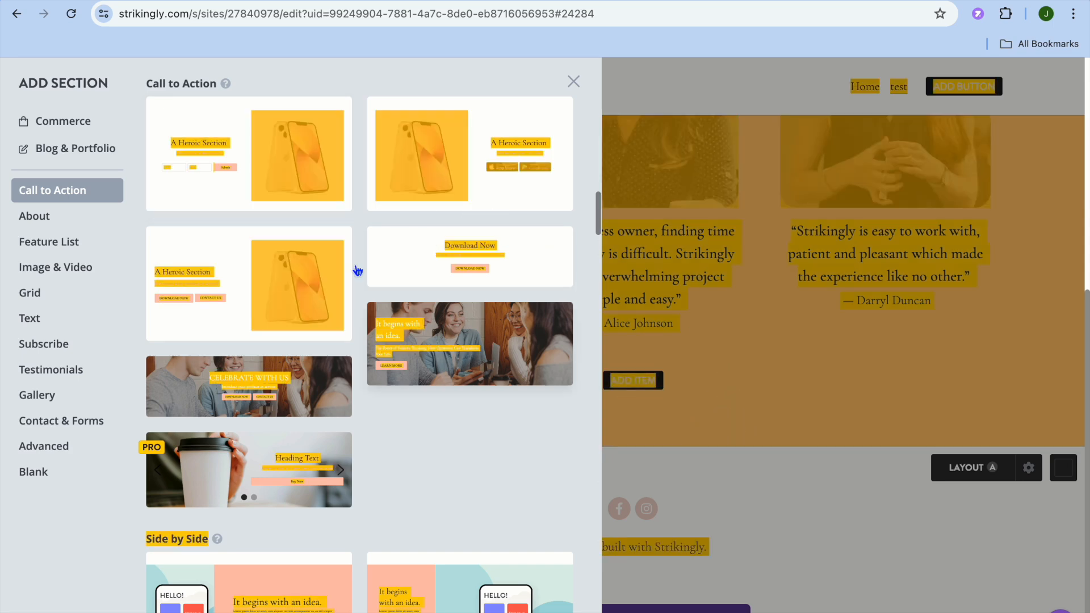
click(208, 172)
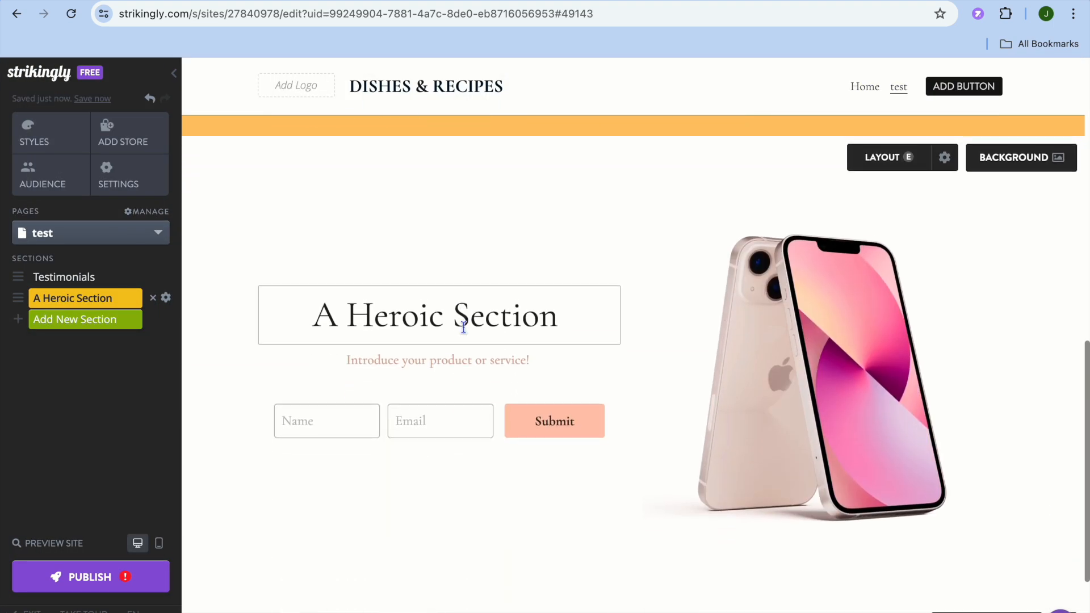
Review the site styles, opening the fonts and header & navigation settings
scroll(463, 327, down, 3)
scroll(465, 333, up, 2)
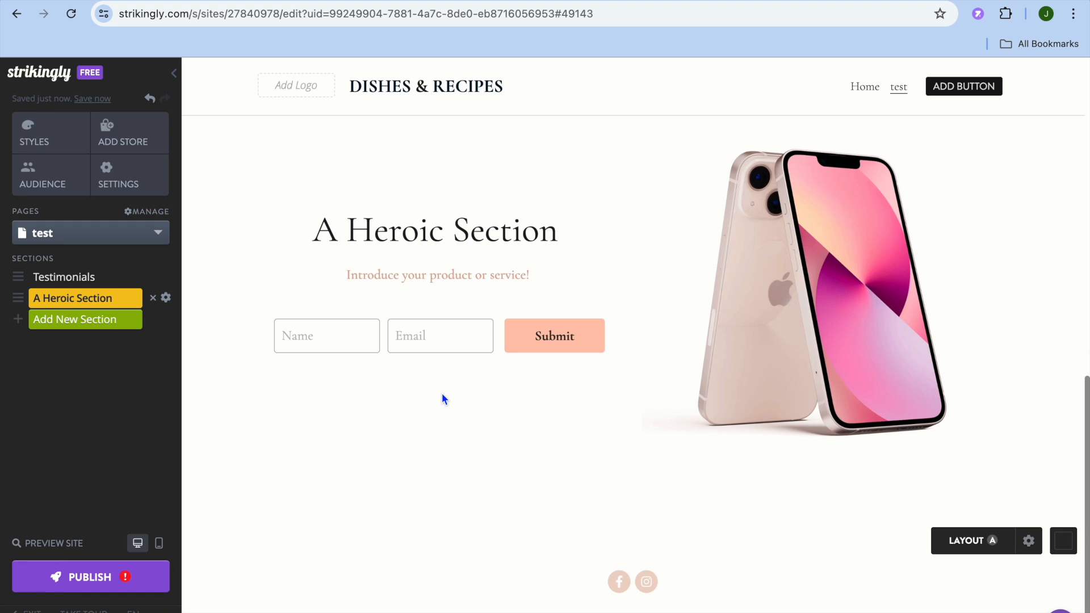
click(41, 143)
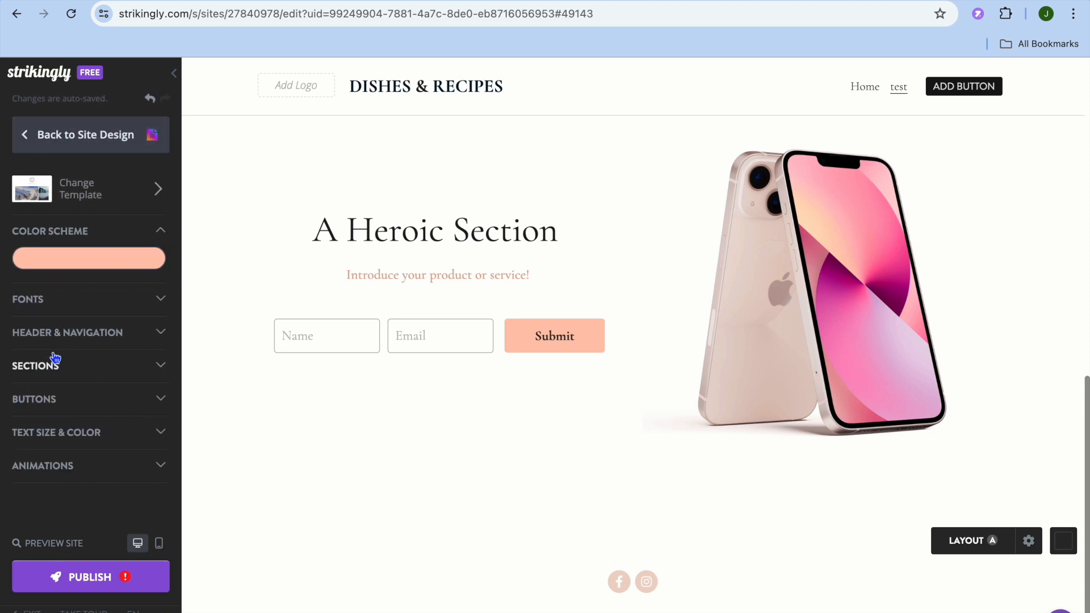
click(141, 299)
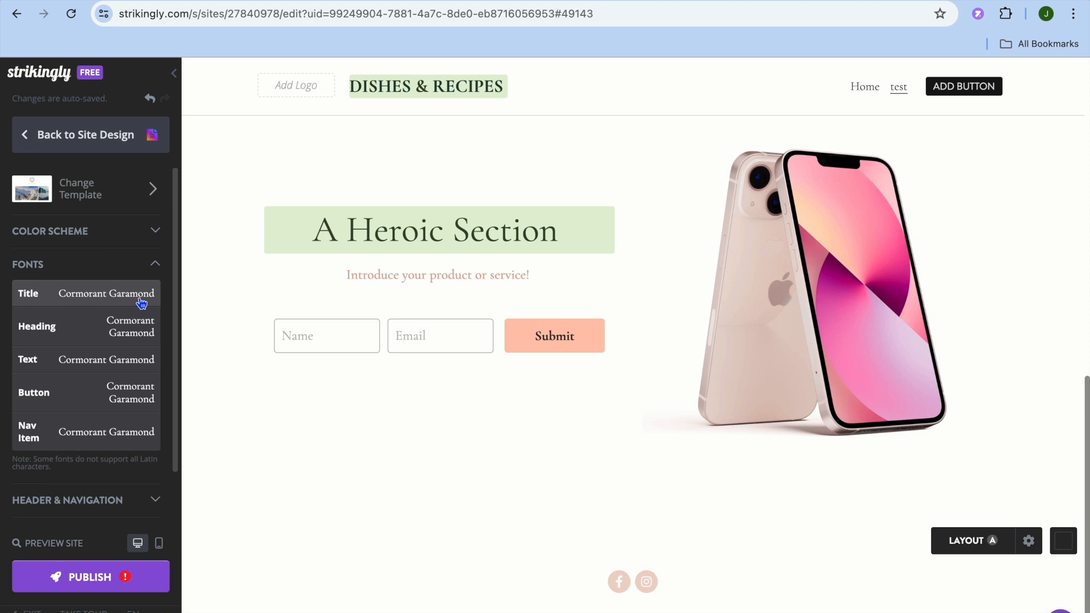
click(142, 275)
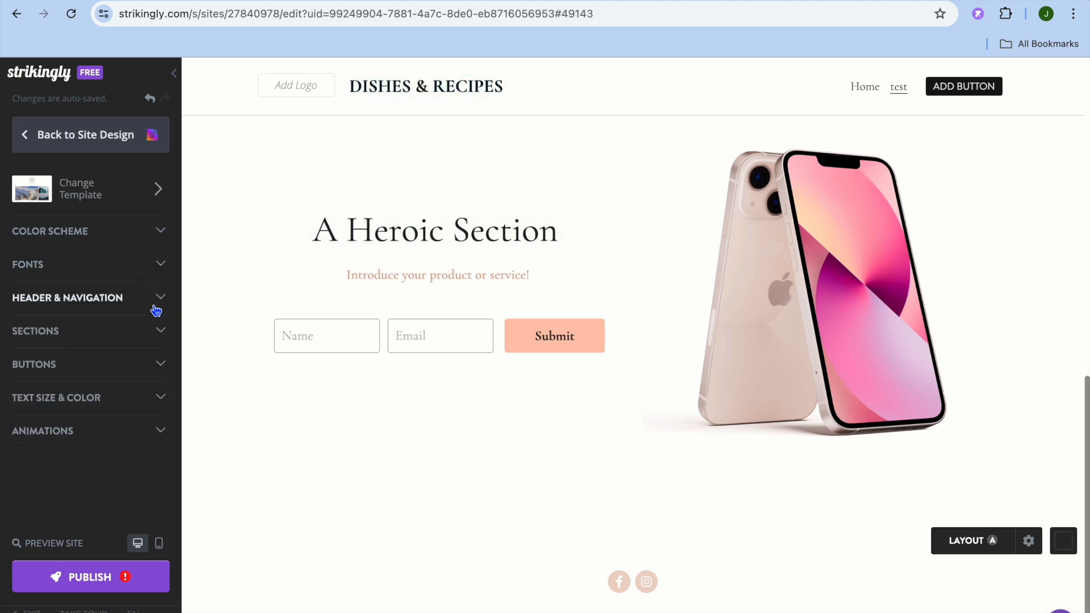
click(157, 310)
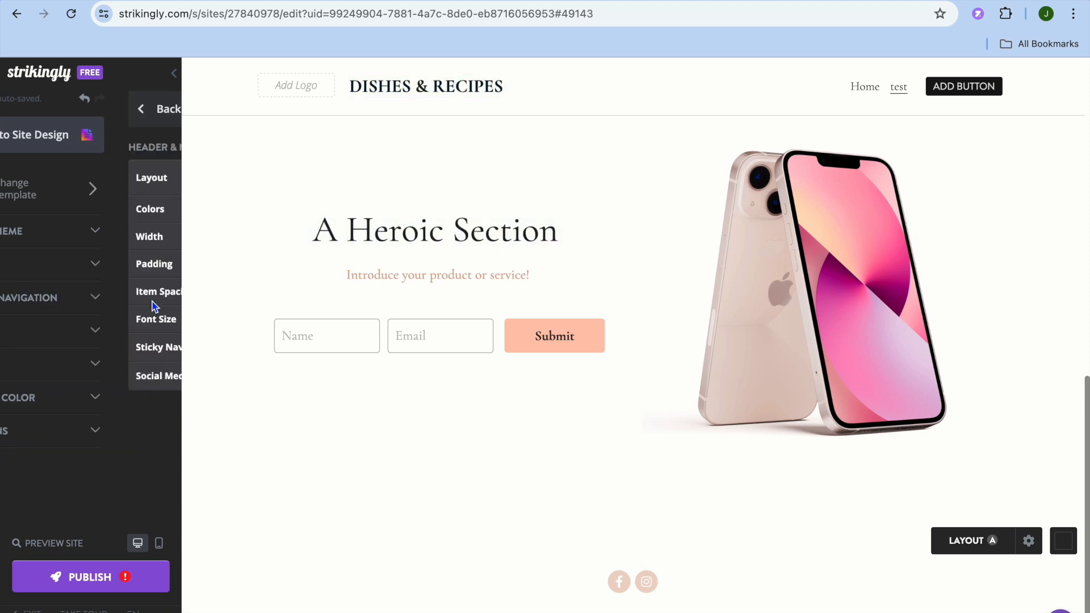
click(25, 121)
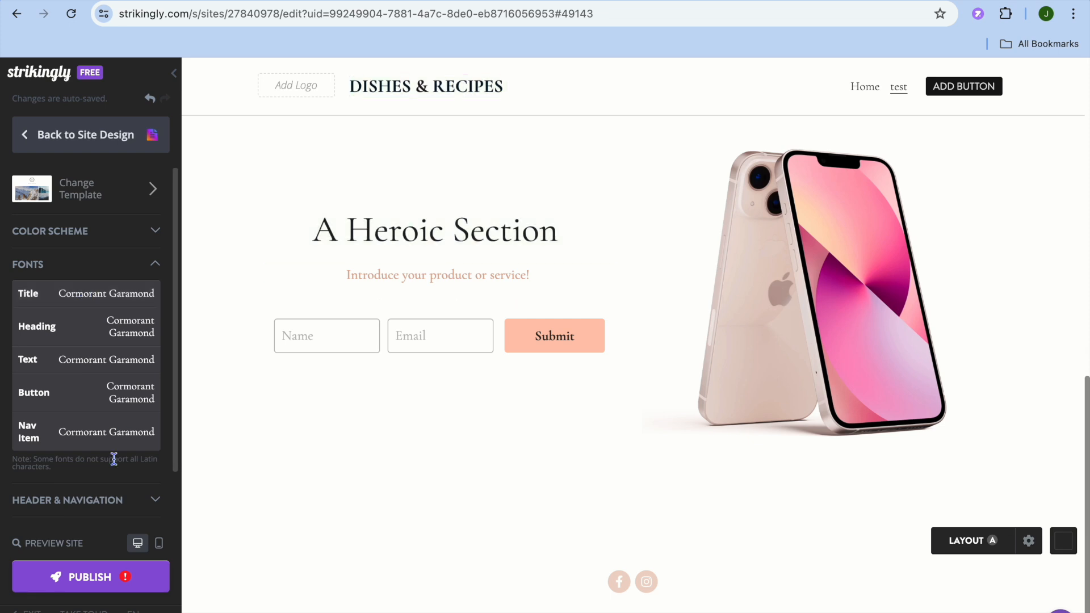
scroll(114, 459, down, 2)
scroll(113, 459, up, 2)
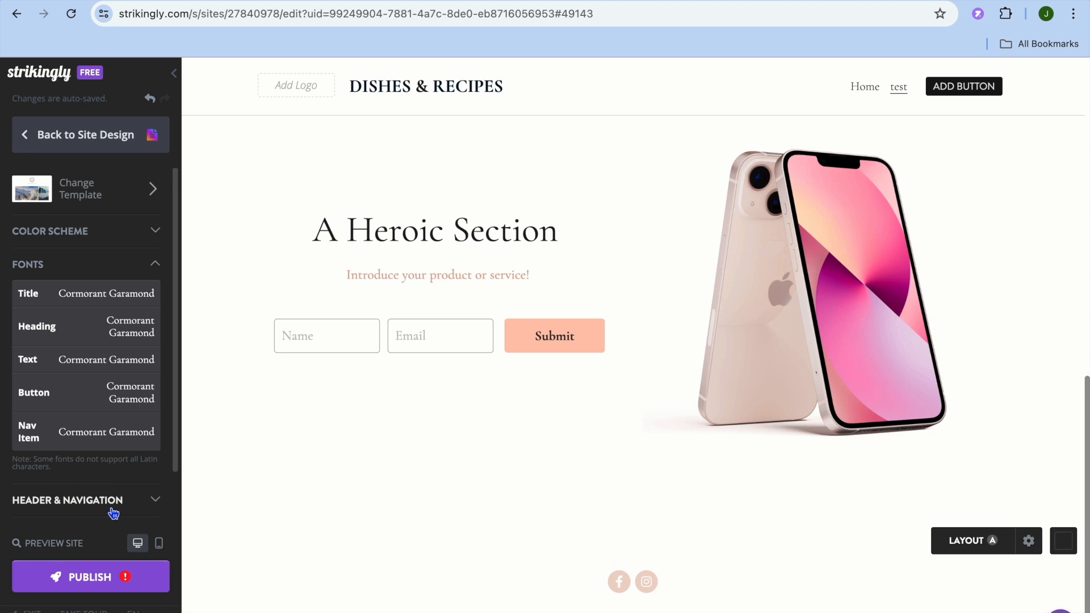
Publish the site as a free site on the free Strikingly URL
click(69, 585)
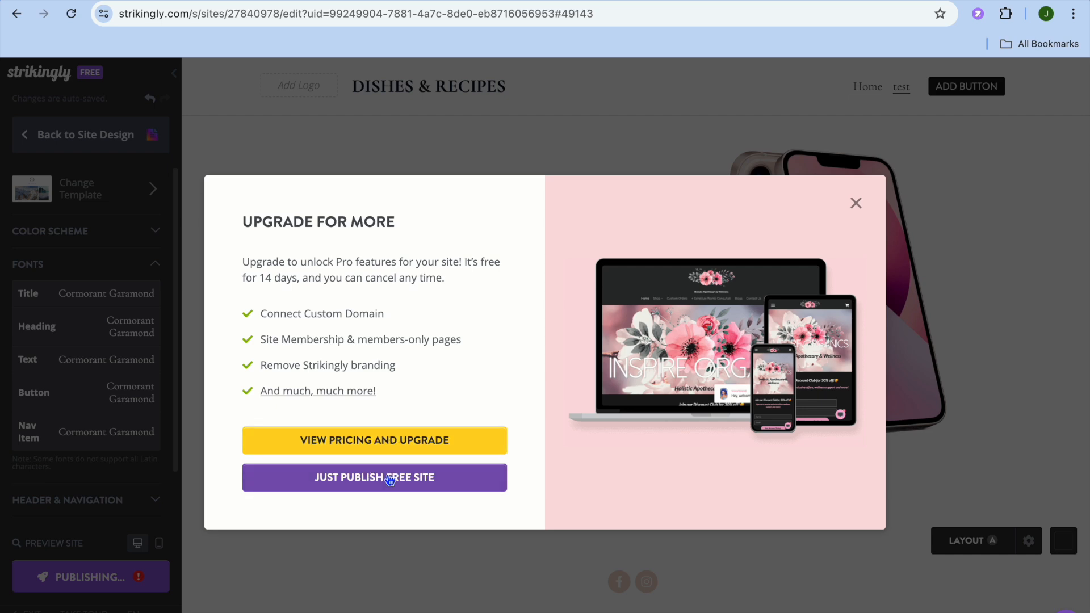
click(383, 478)
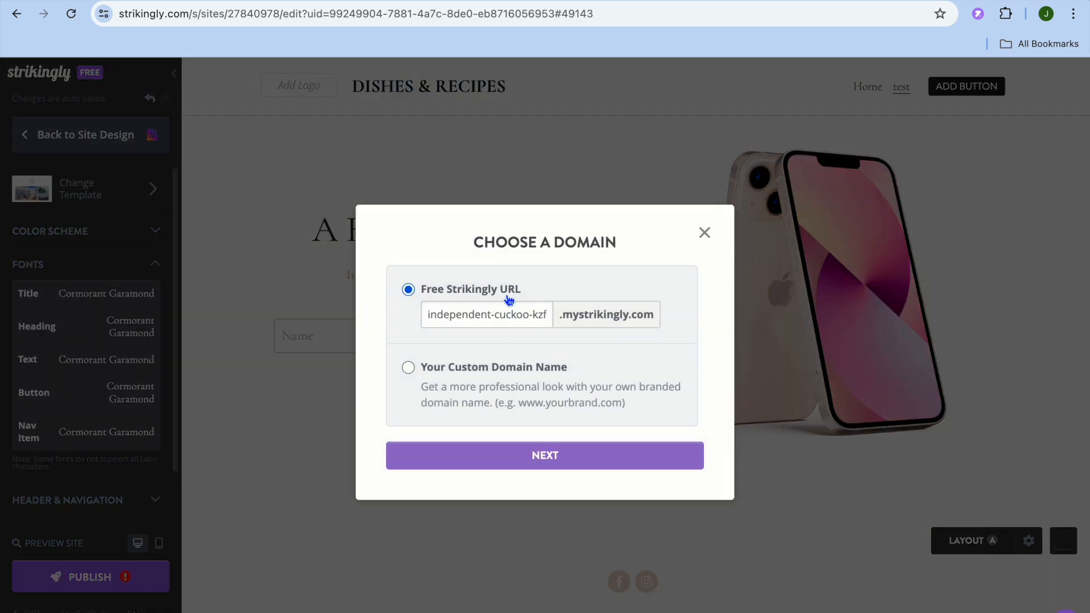
click(521, 463)
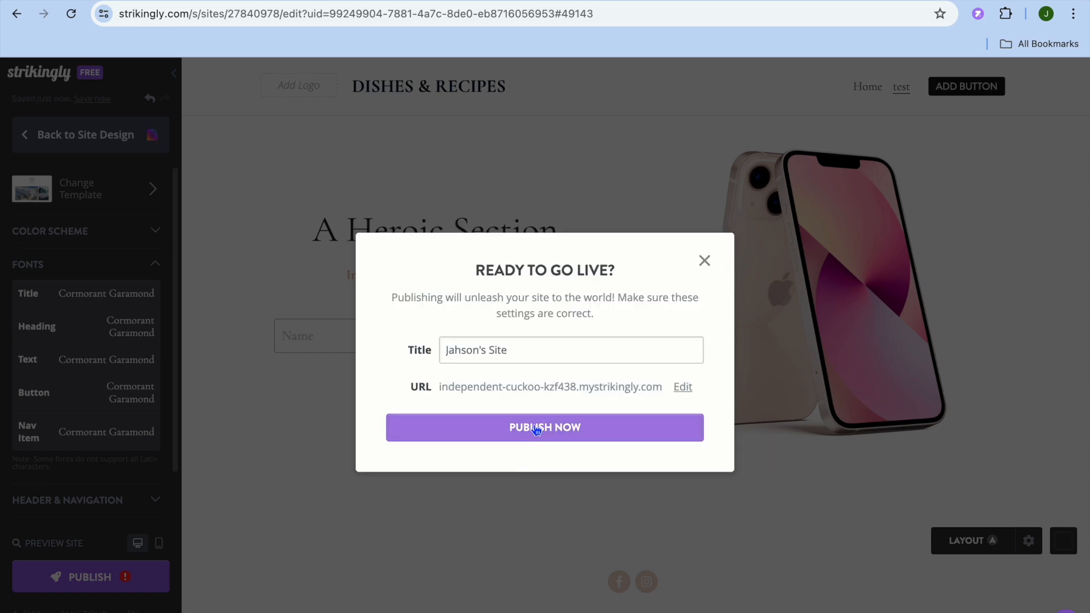
click(534, 428)
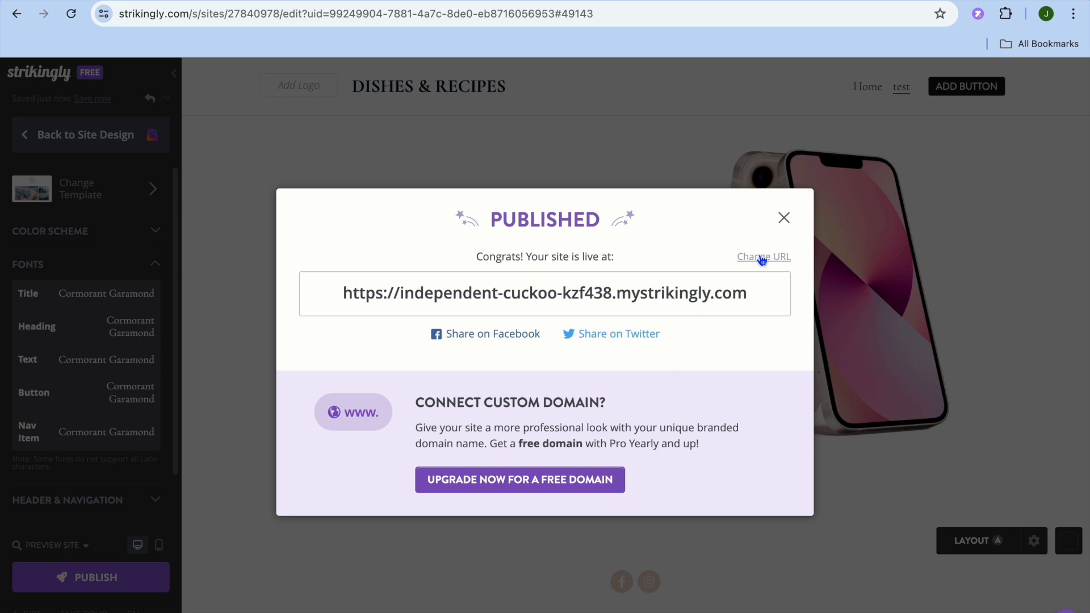
Open the published site's live URL and scroll through its sections
click(749, 300)
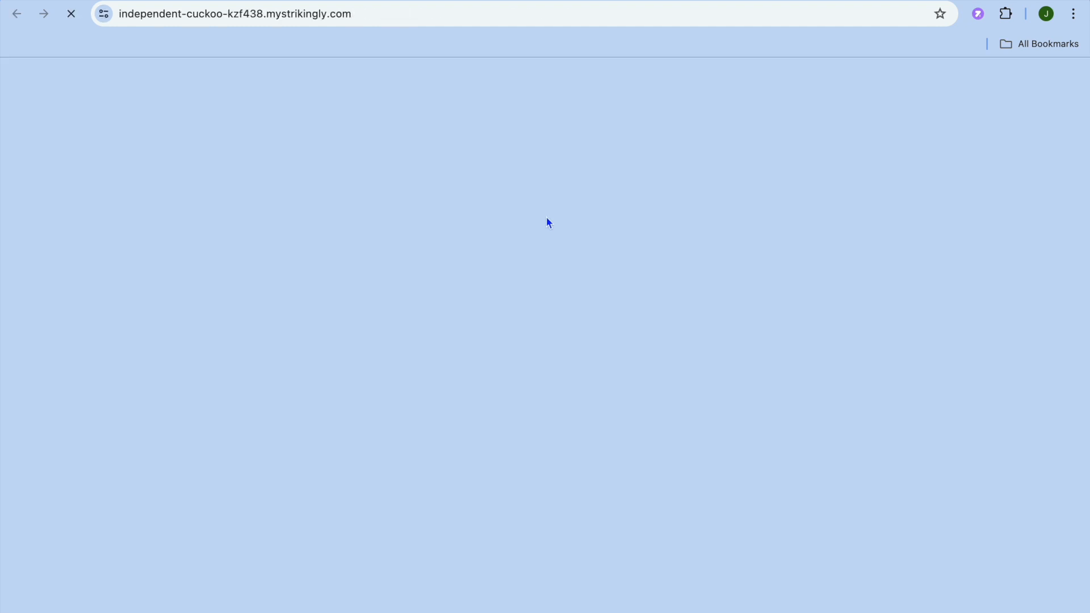
scroll(549, 222, down, 10)
scroll(546, 217, down, 2)
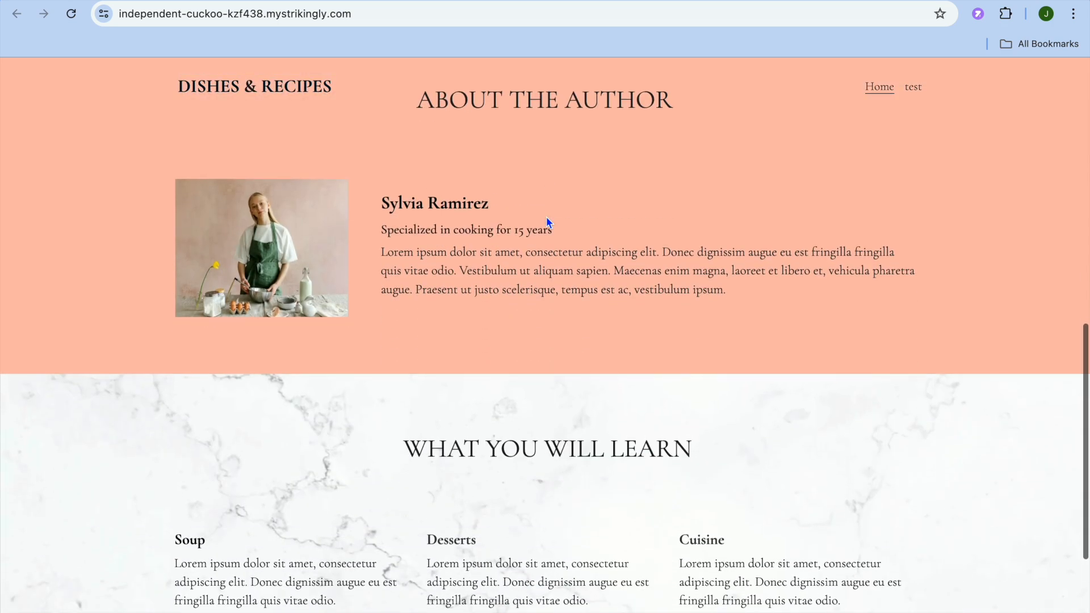
scroll(557, 142, down, 5)
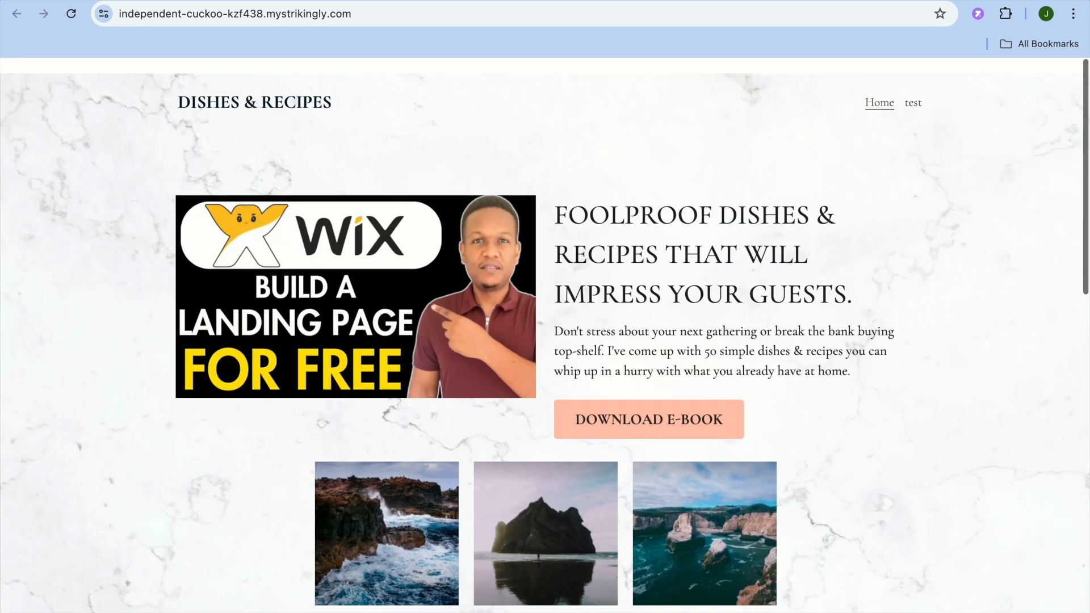